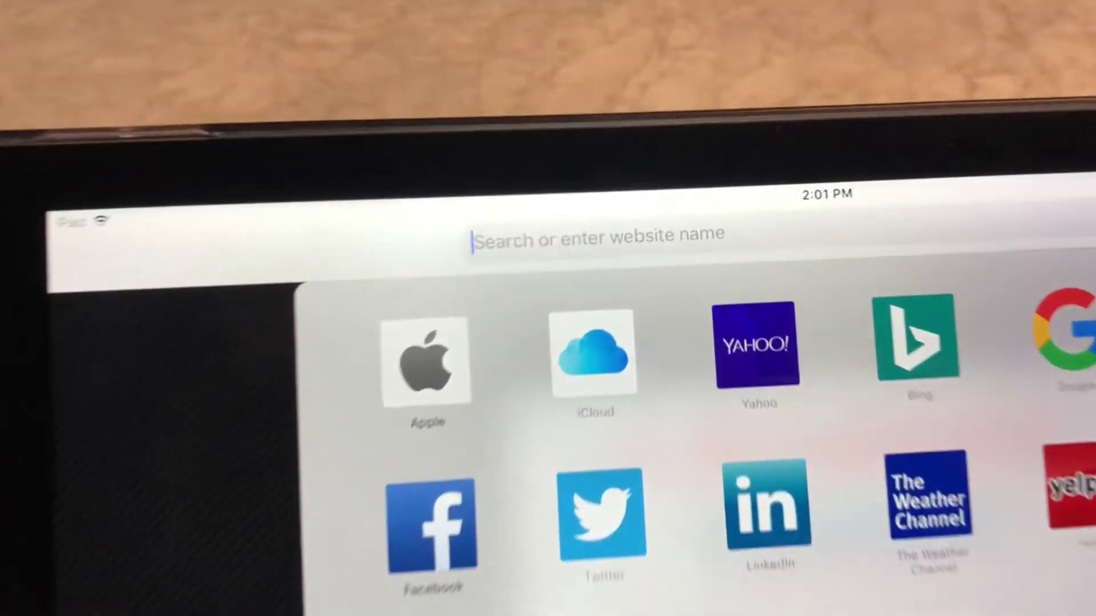
Go to 10.15.0.115 and sign in to WallDirector's six-zone home dashboard
text(10)
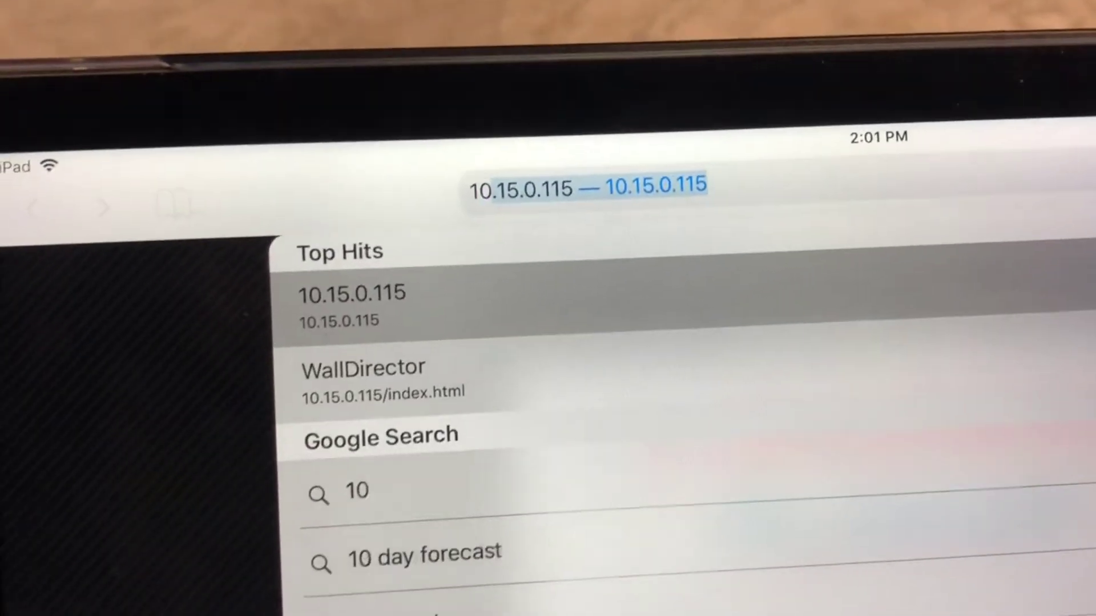
key(Return)
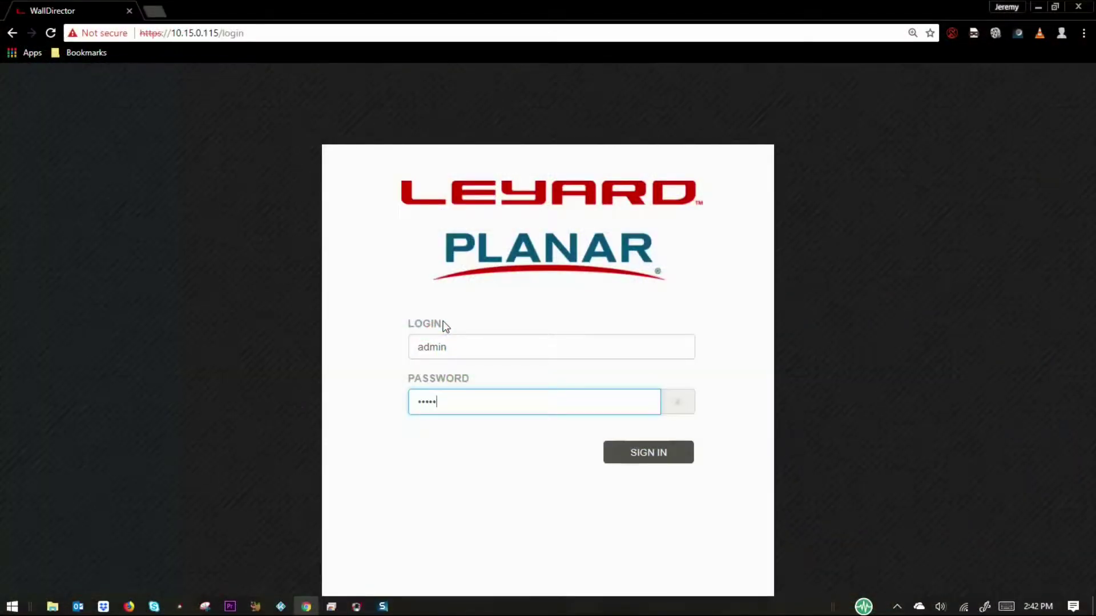
click(664, 453)
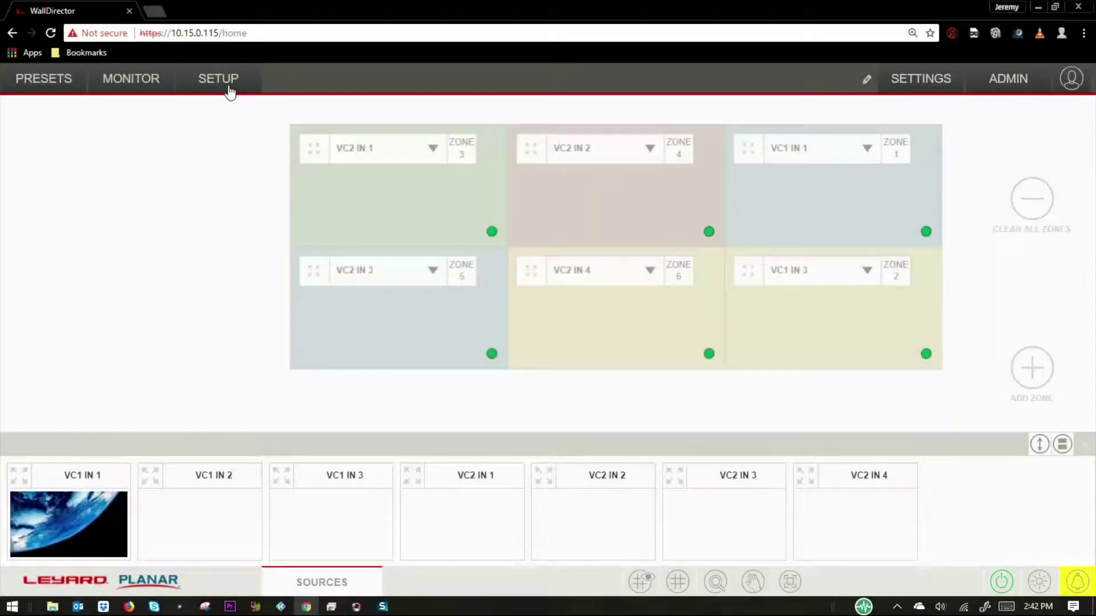
Open the 3×2 MX55X Video Wall setup and review panel models and test patterns without changes
click(230, 91)
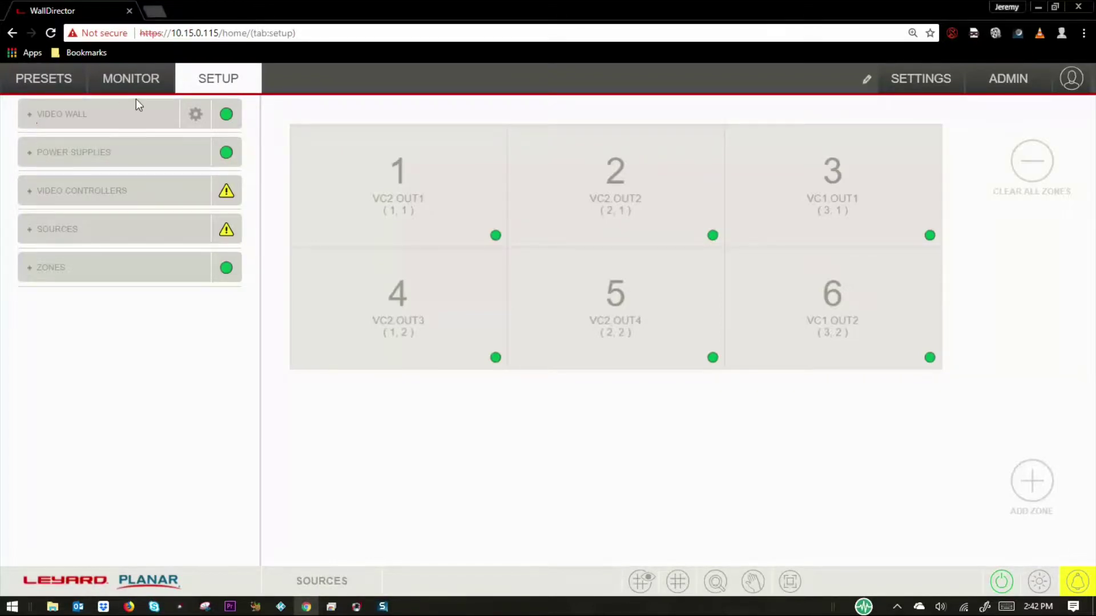
click(192, 113)
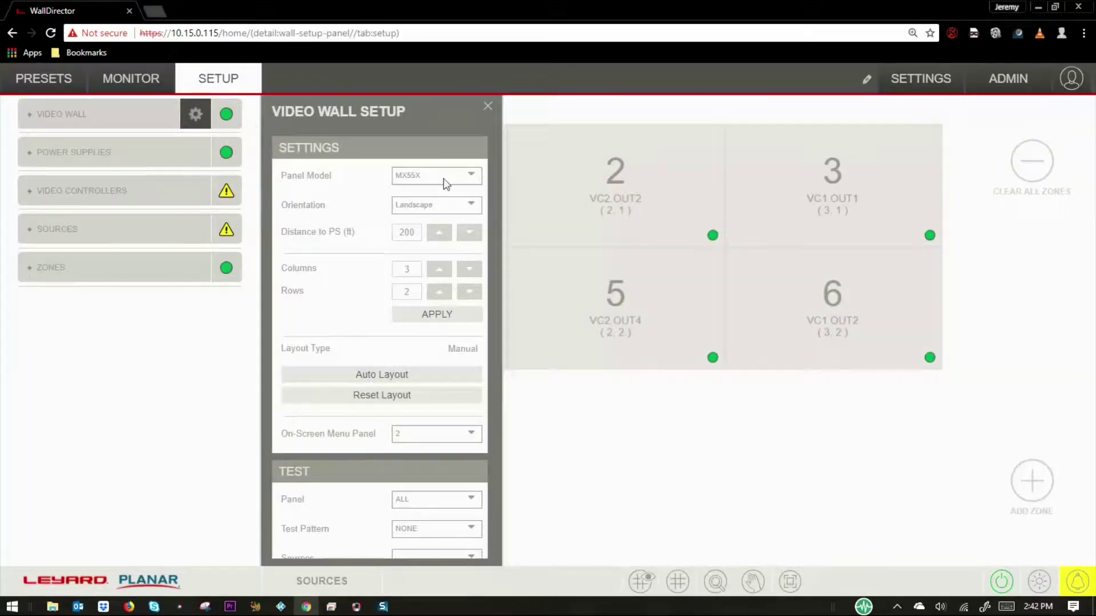
click(458, 179)
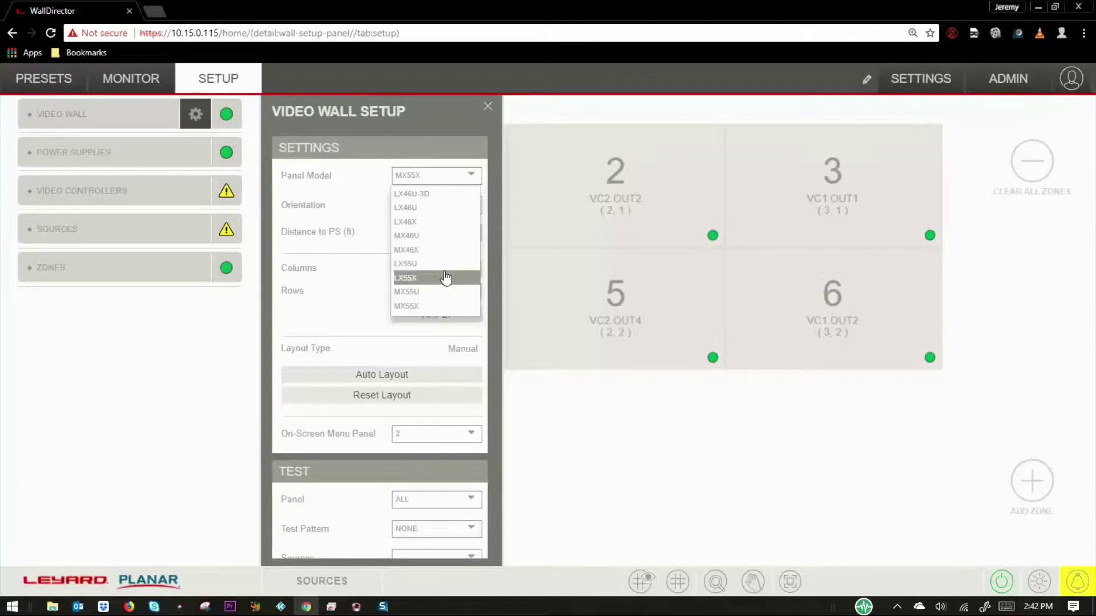
click(360, 304)
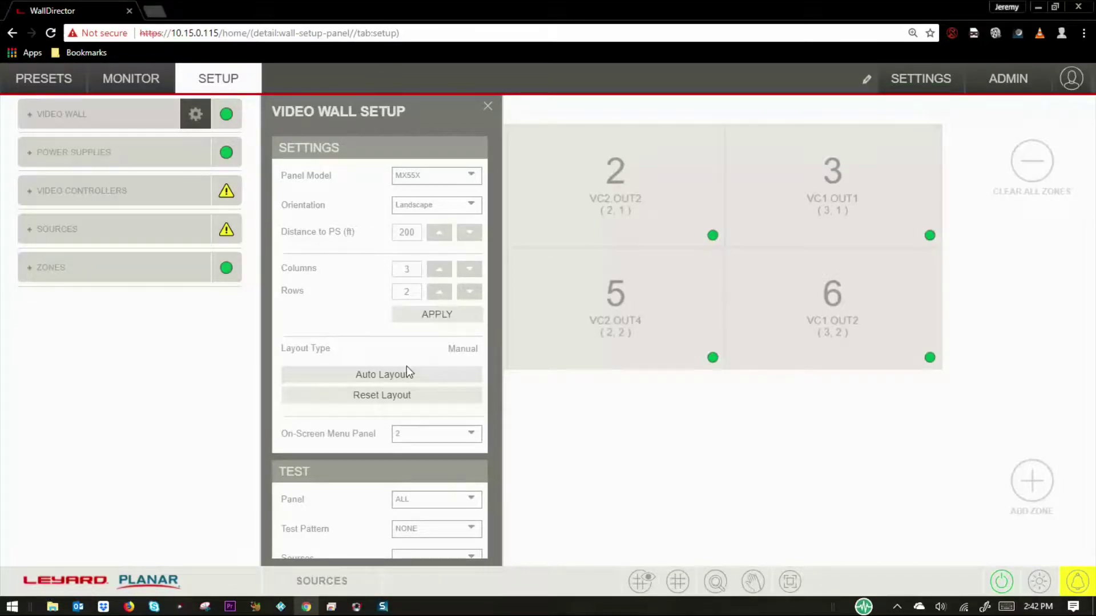
scroll(407, 368, down, 5)
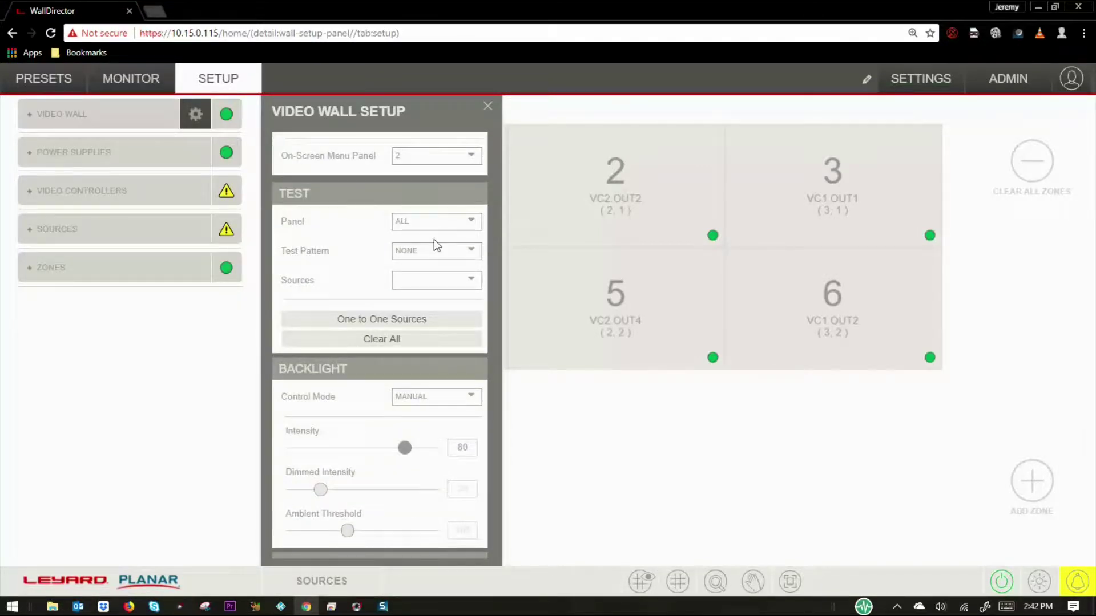
click(436, 251)
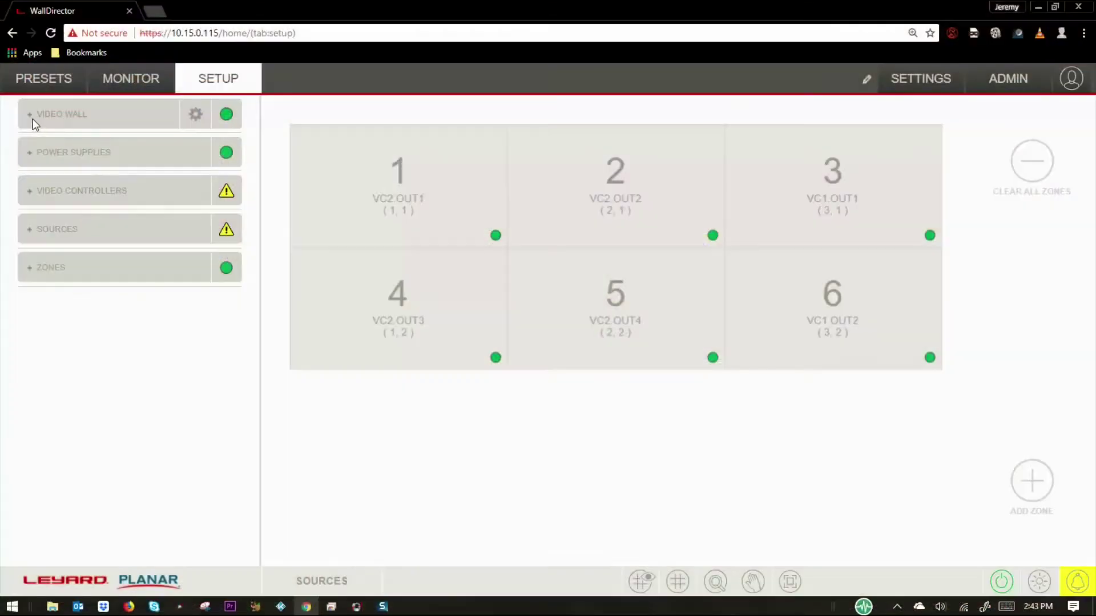
click(33, 118)
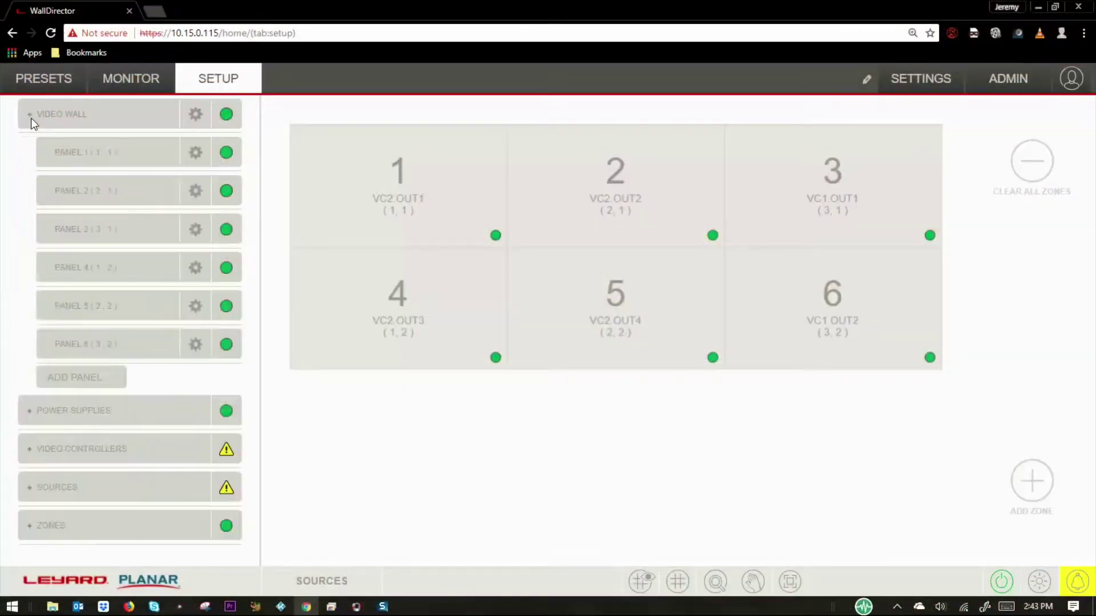
click(196, 192)
scroll(357, 273, down, 4)
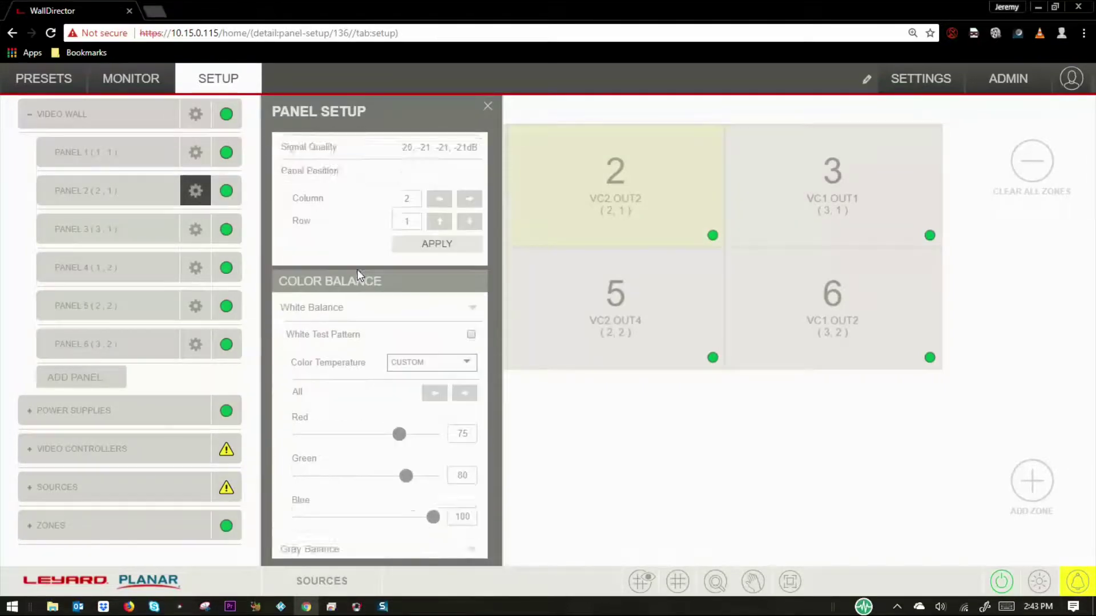
scroll(359, 276, down, 3)
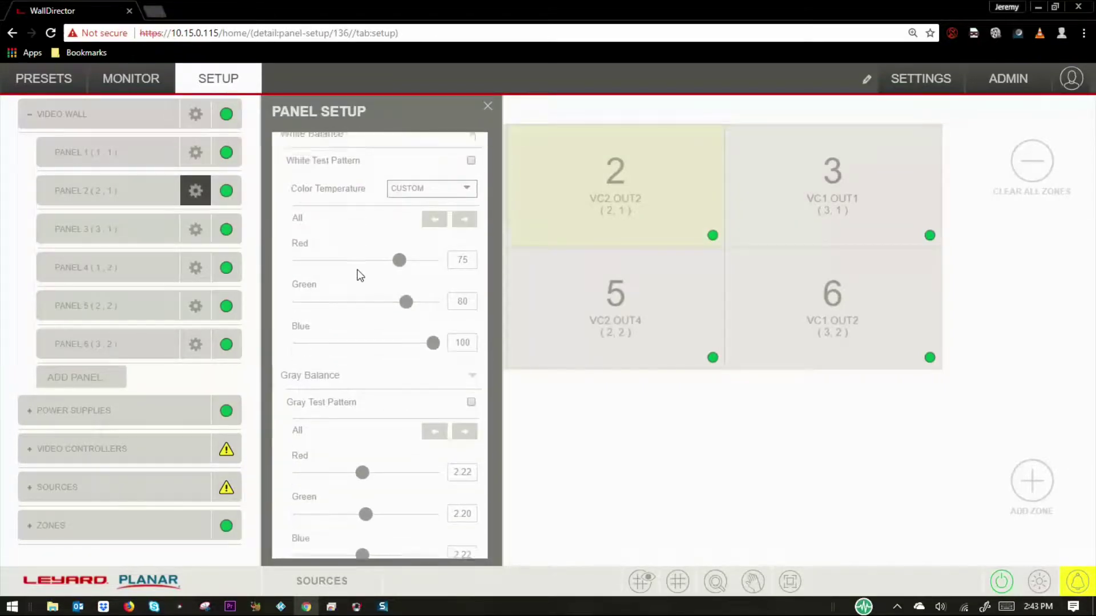
click(29, 116)
click(30, 153)
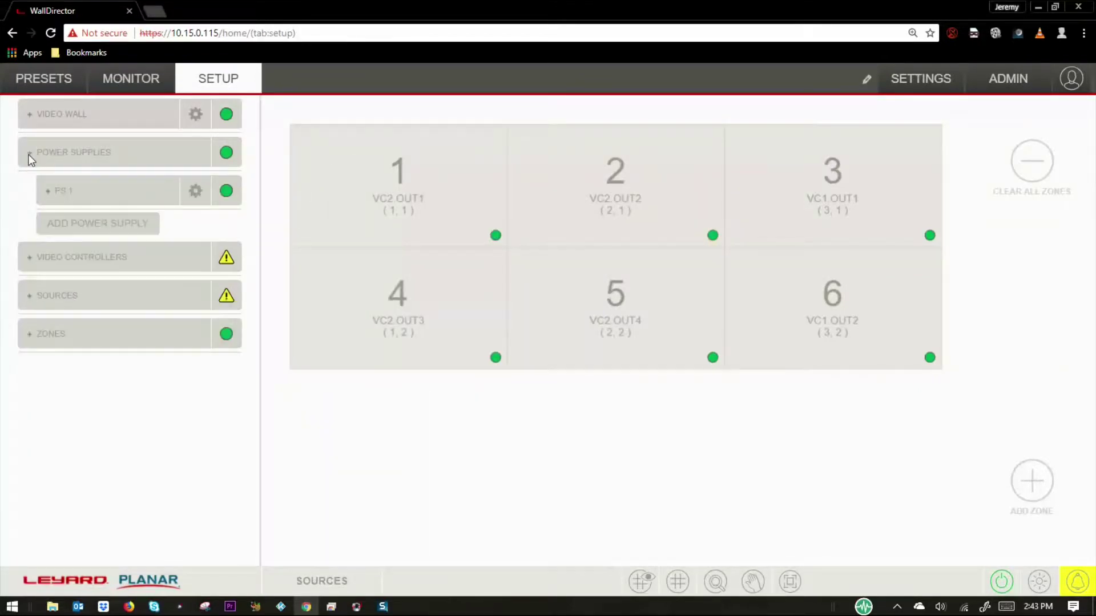
click(193, 187)
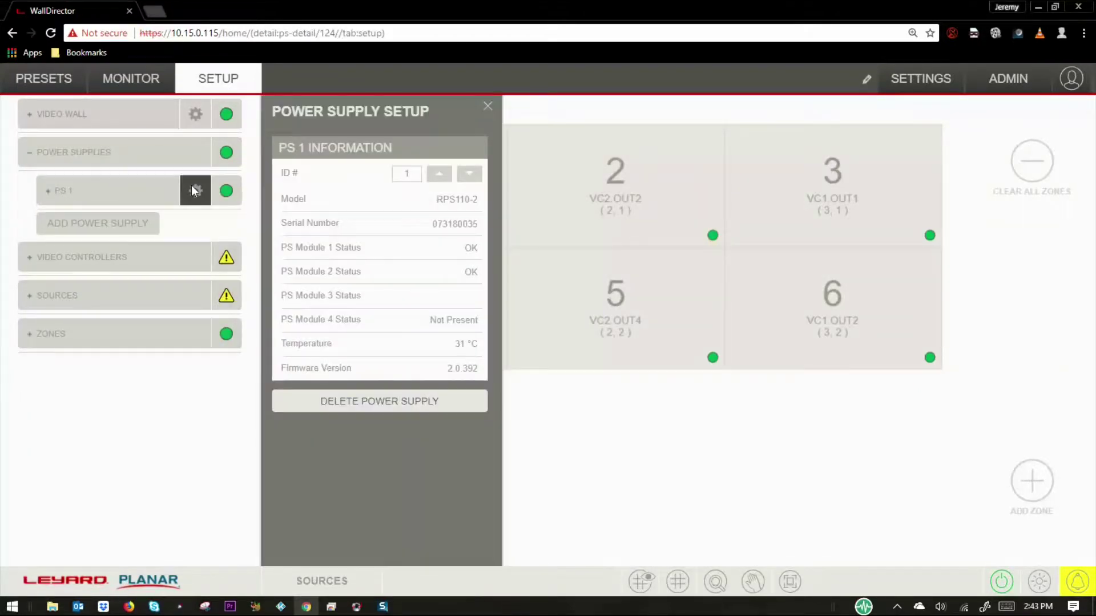
click(29, 155)
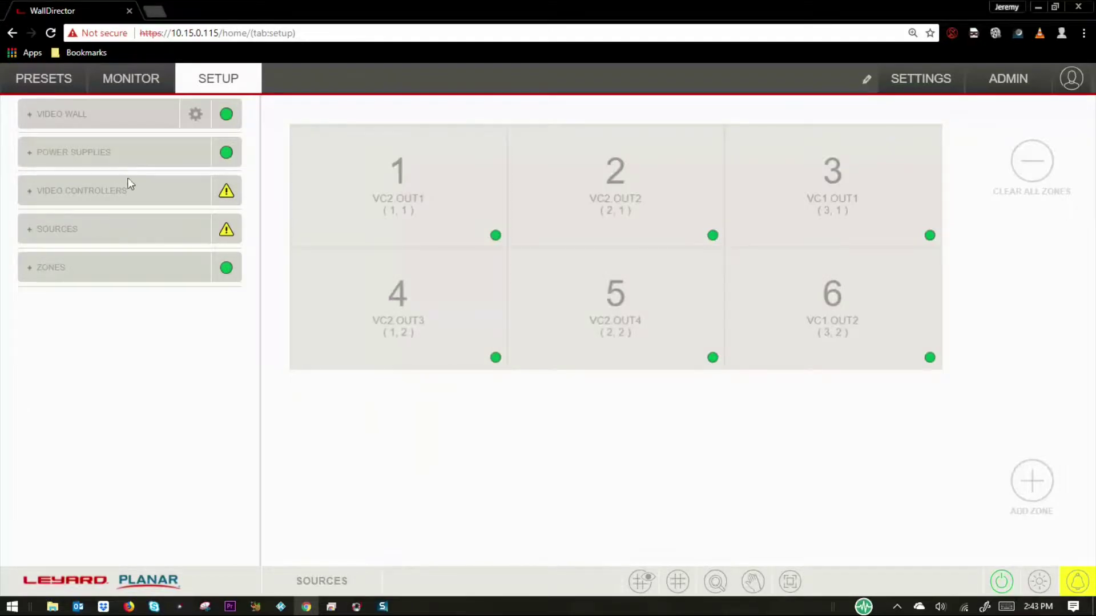
click(31, 196)
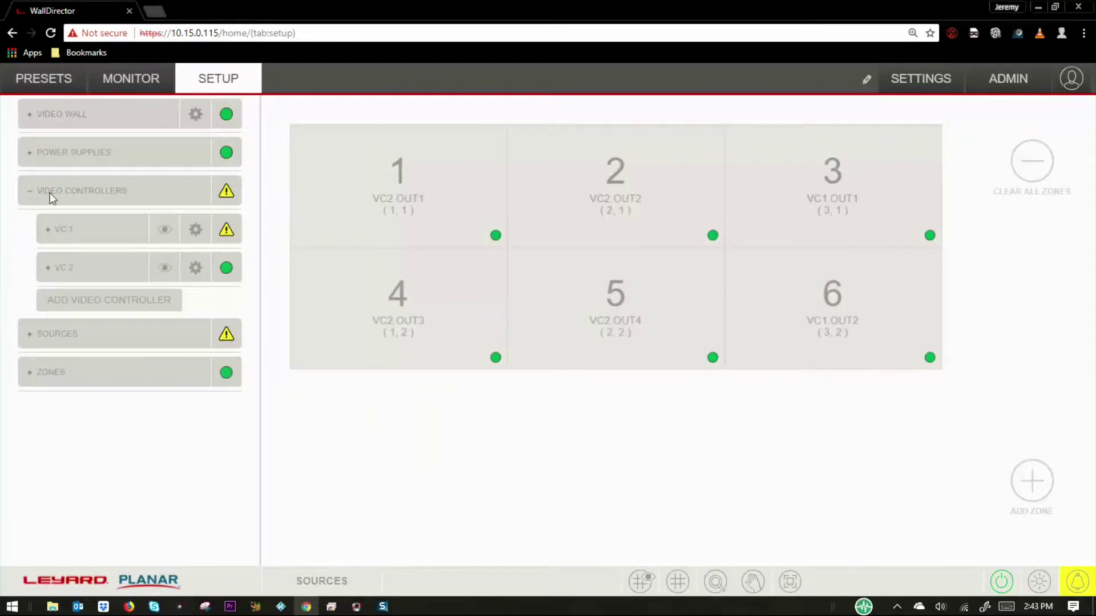
click(196, 231)
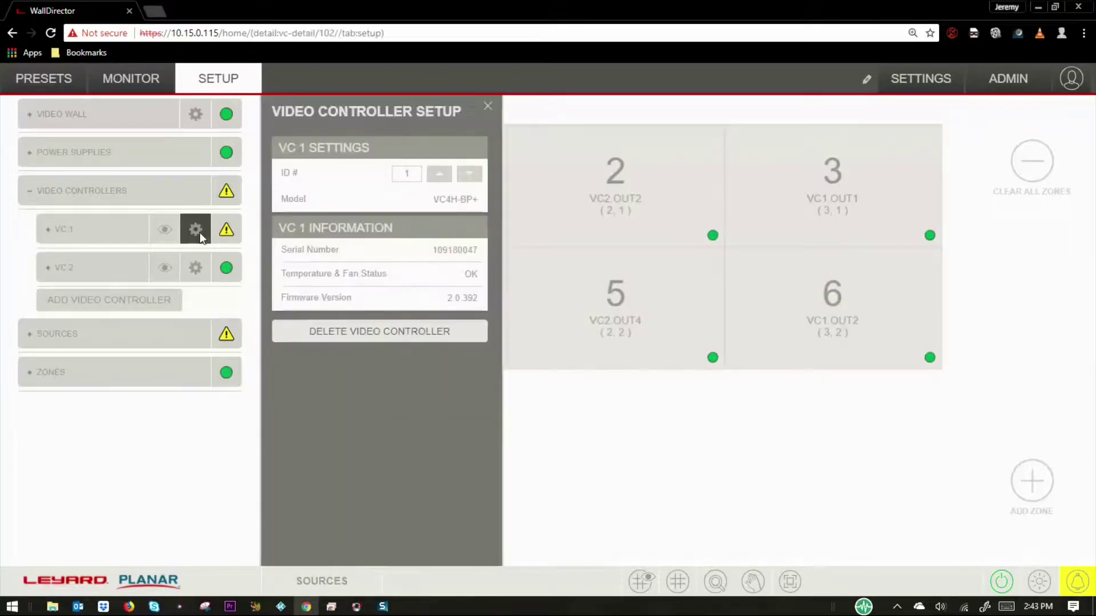
click(30, 194)
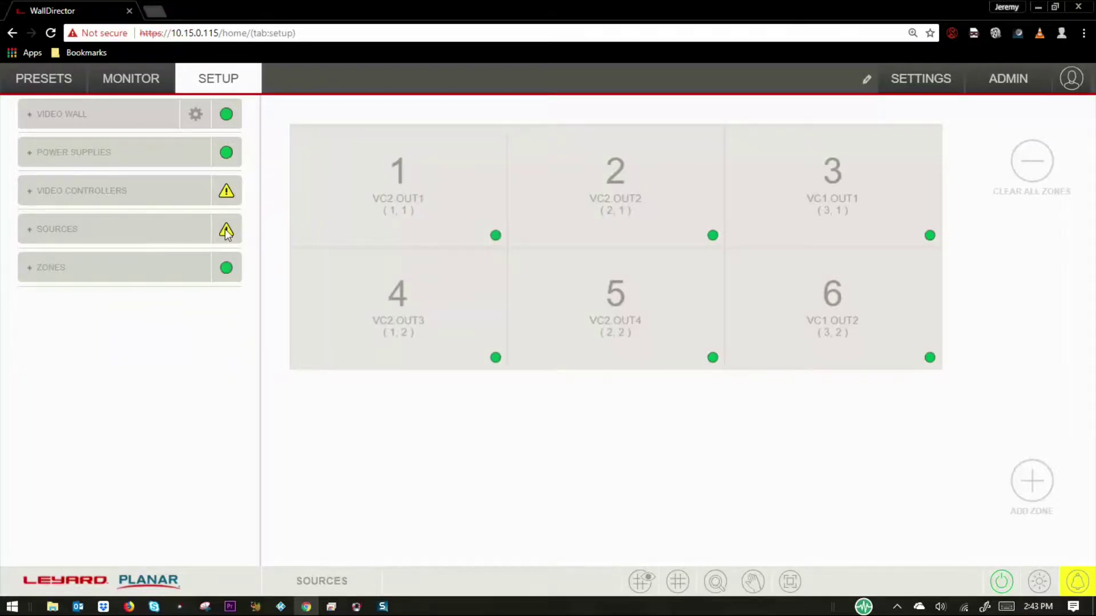
Set source VC1 IN 2's image to the custom picture 327095.jpg
click(29, 229)
click(196, 306)
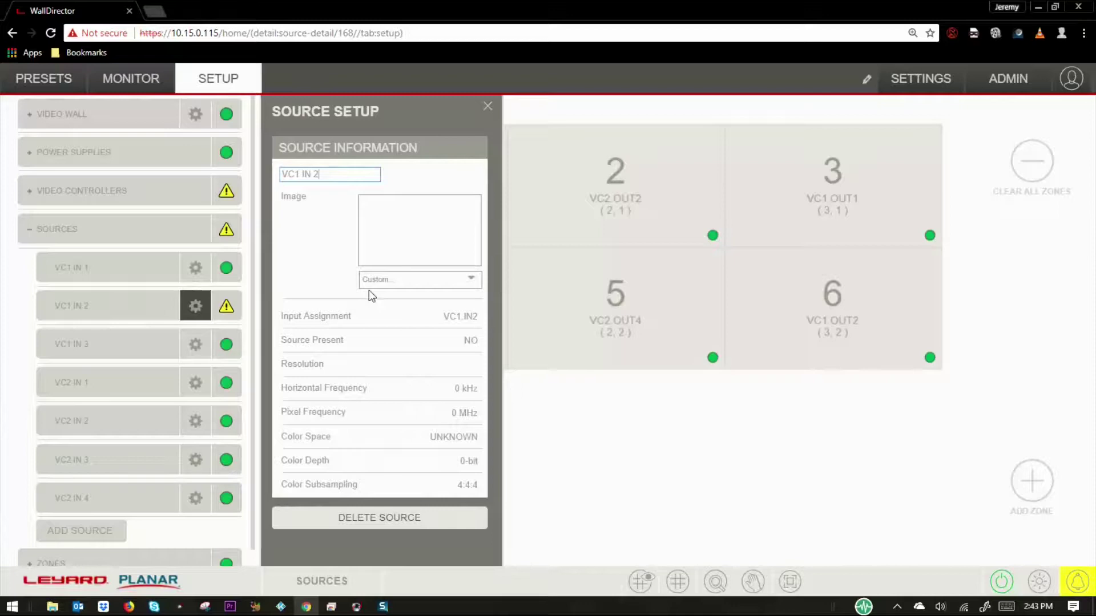
click(457, 275)
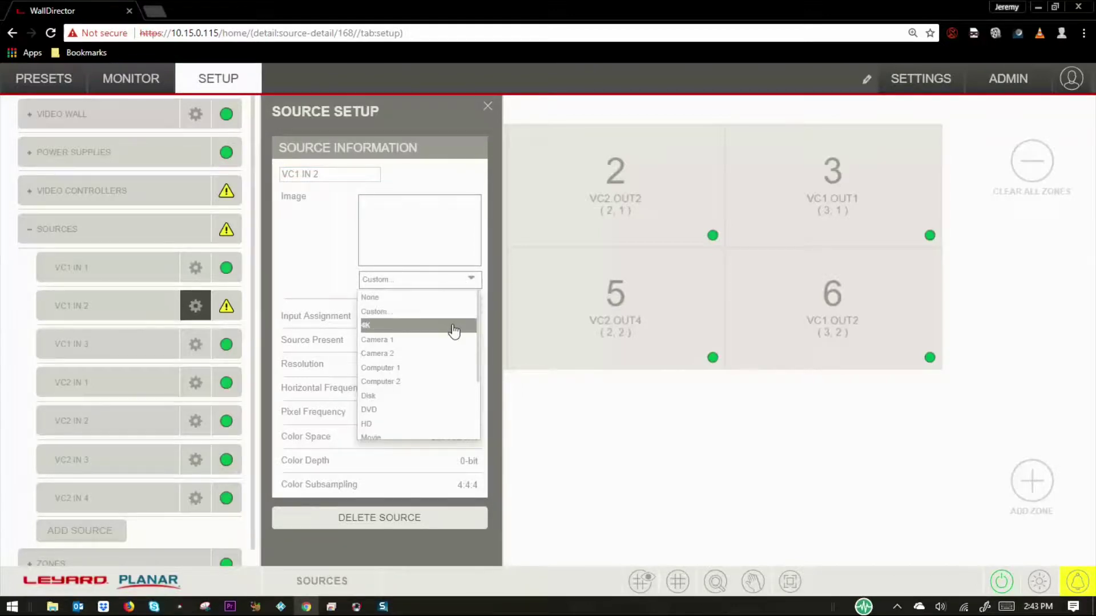
click(455, 327)
click(452, 280)
click(430, 312)
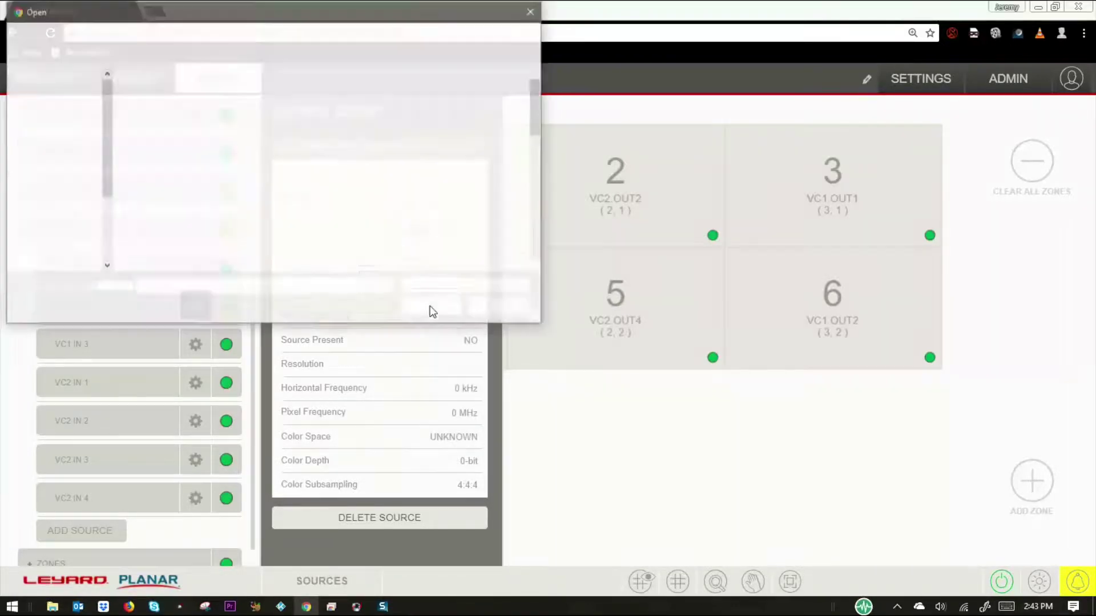
click(399, 204)
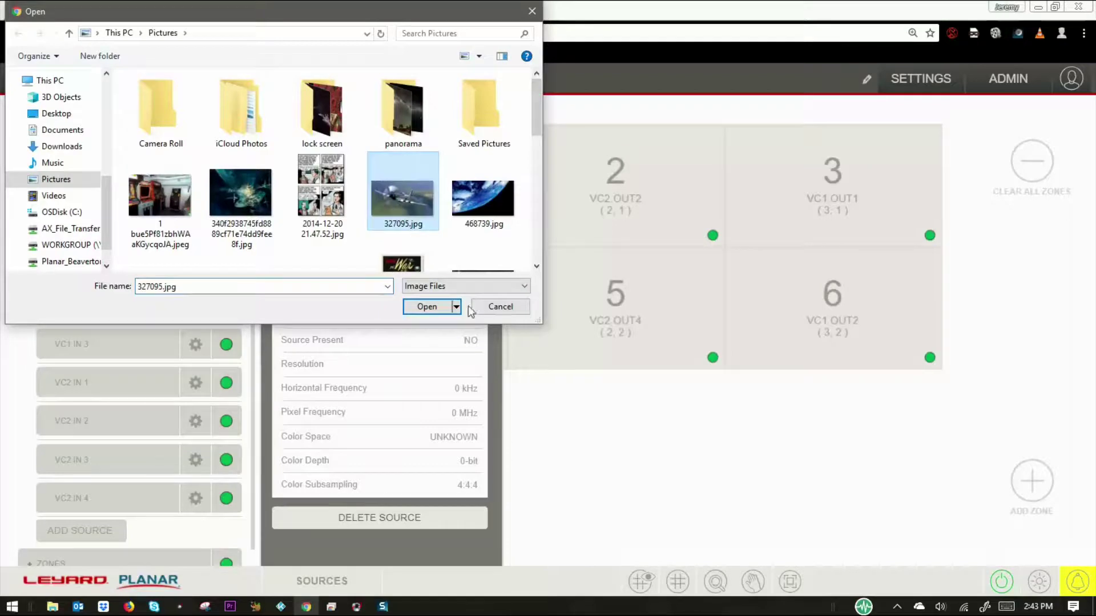
click(439, 307)
Collapse Sources, list the zones and preview where Zone 3 sits on the wall
click(32, 227)
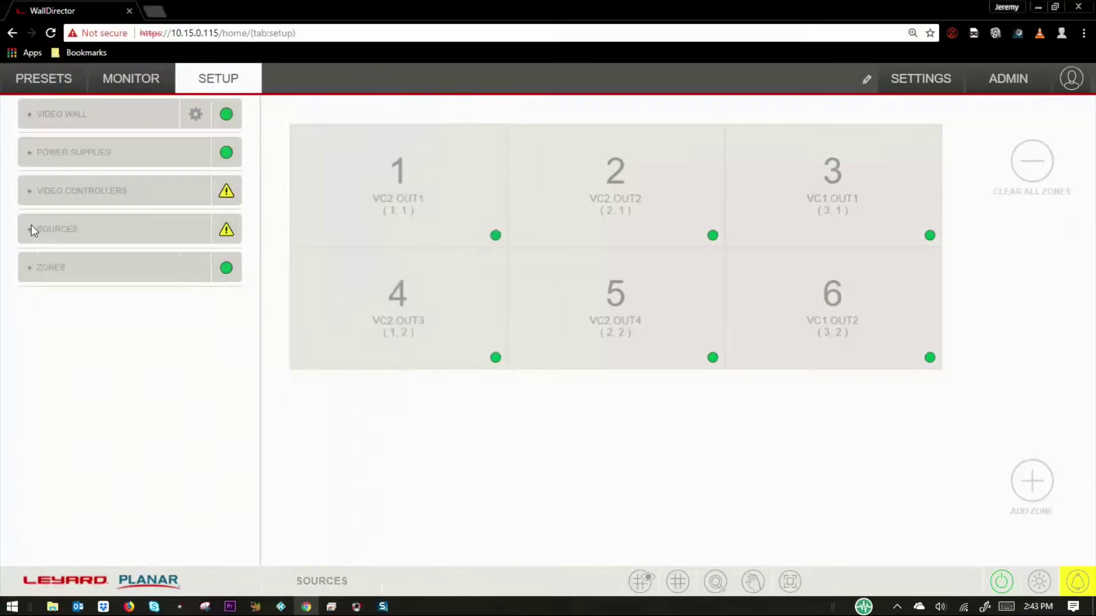
click(29, 270)
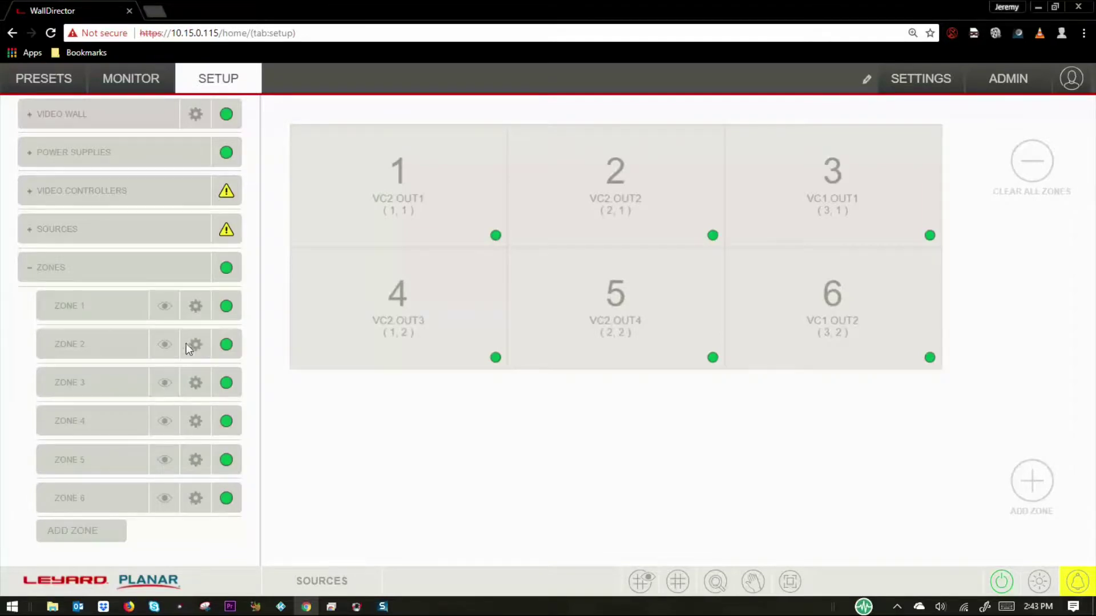
click(165, 382)
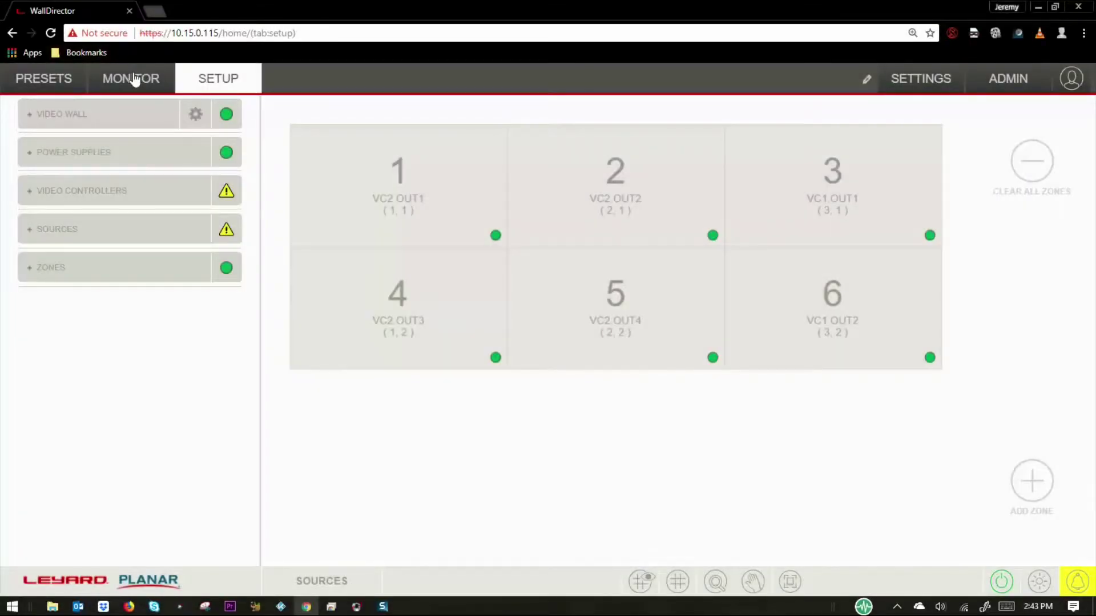
In the monitoring view, show details for the video wall and power supply PS 1
click(135, 80)
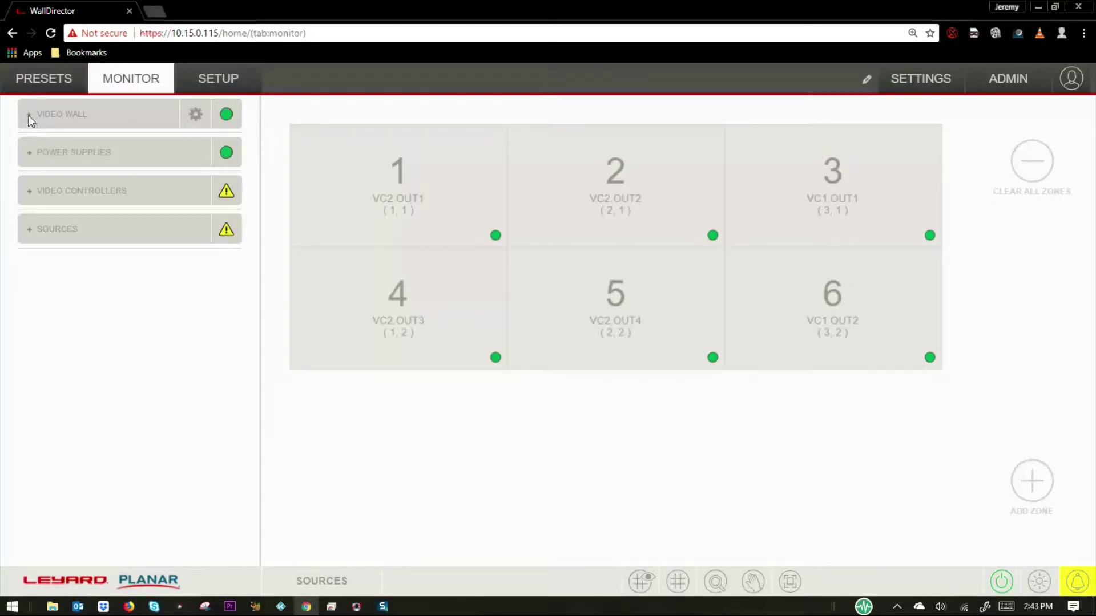
click(196, 114)
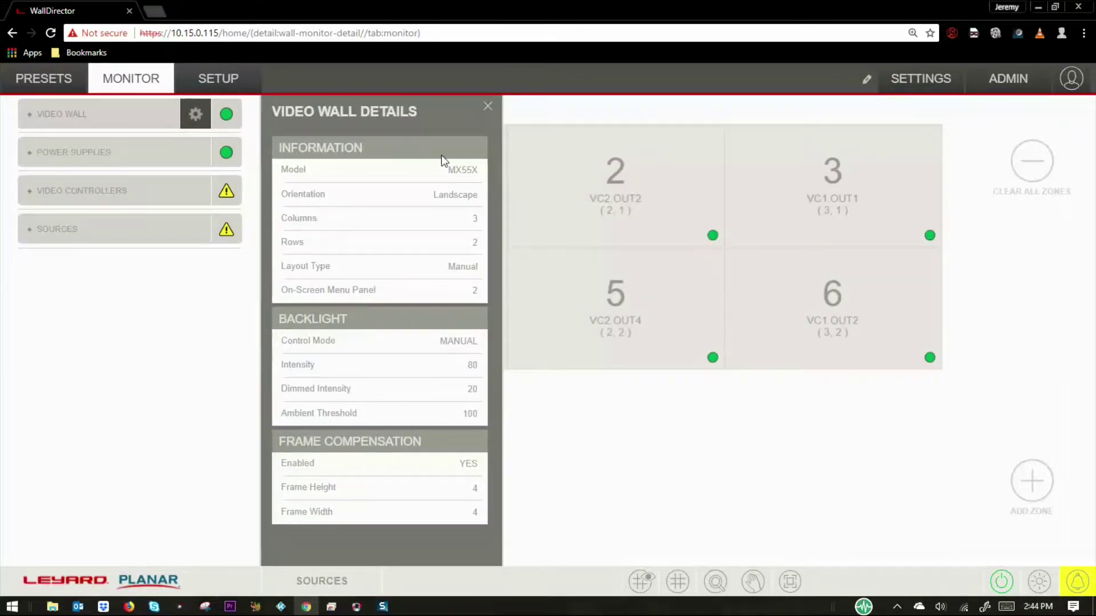
click(37, 153)
click(194, 192)
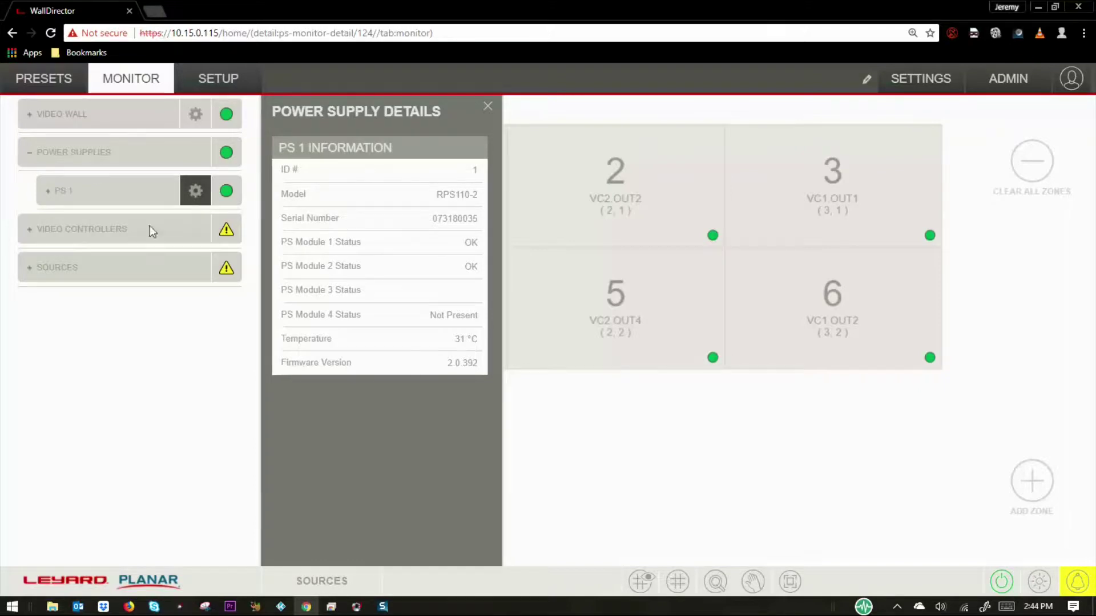
Show details for controller VC 1 and sources VC1 IN 2 and VC1 IN 3
click(32, 227)
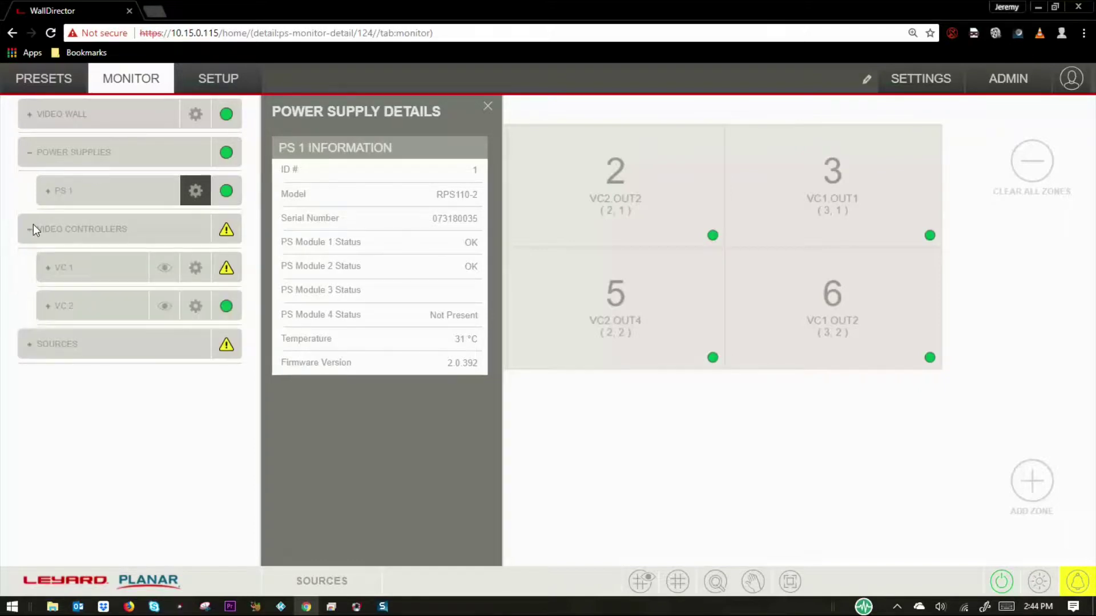
click(199, 266)
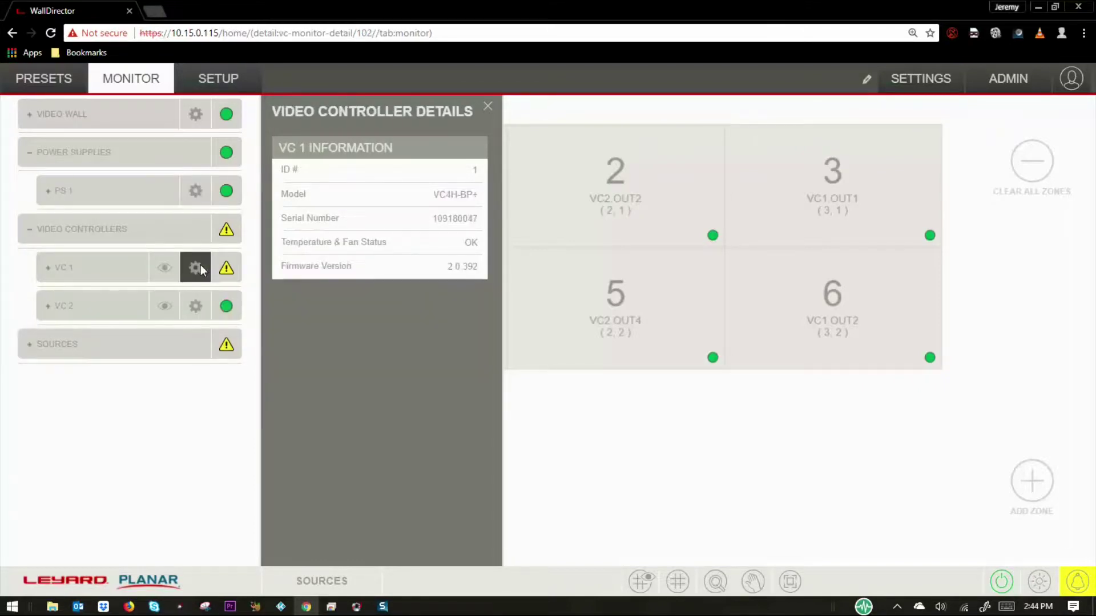
click(33, 342)
click(200, 423)
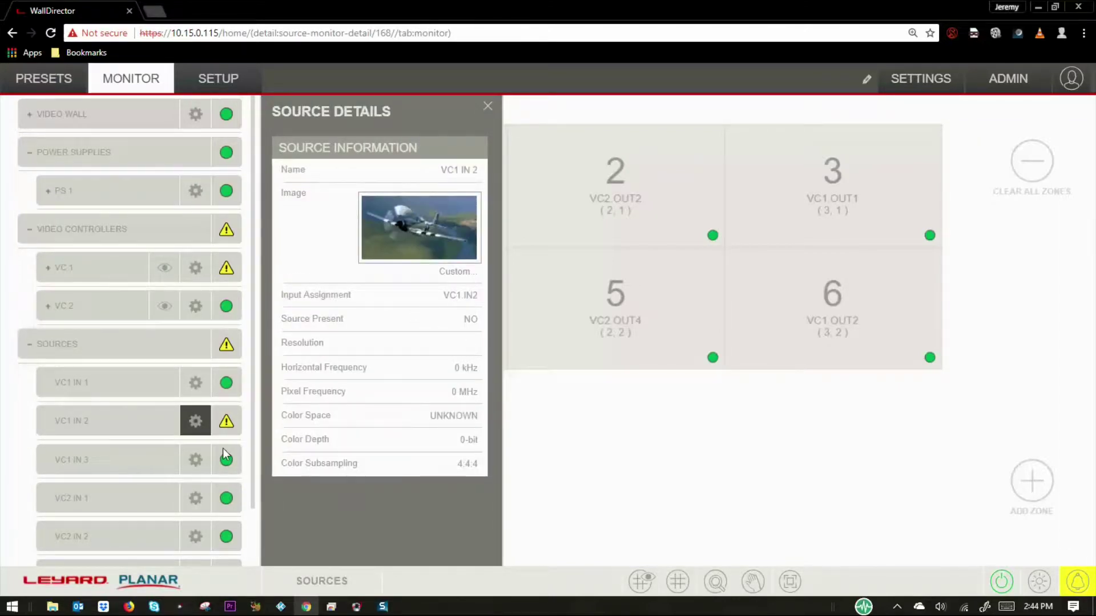
click(195, 457)
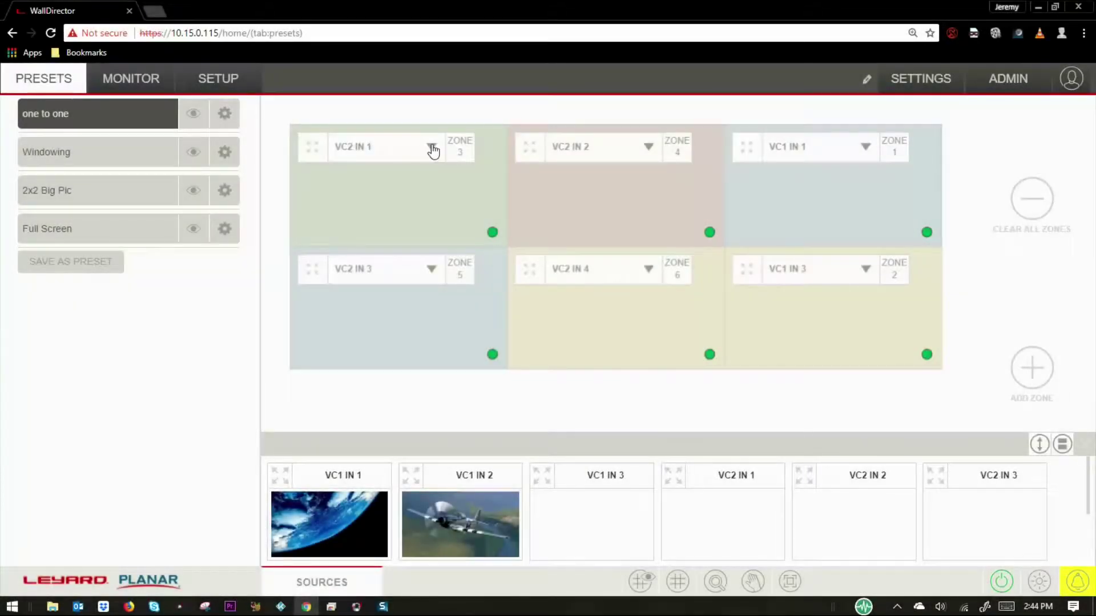
Set zone 3's source to VC2 IN 2, stretch it over a 2×2 area and shift it down-right
click(432, 148)
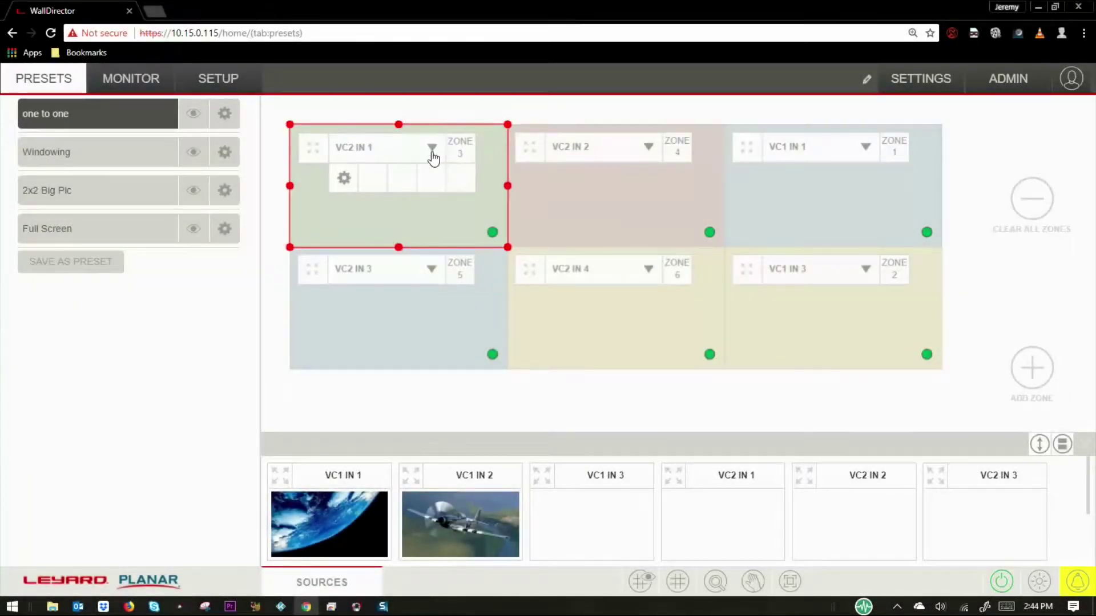
click(432, 147)
click(410, 244)
click(408, 250)
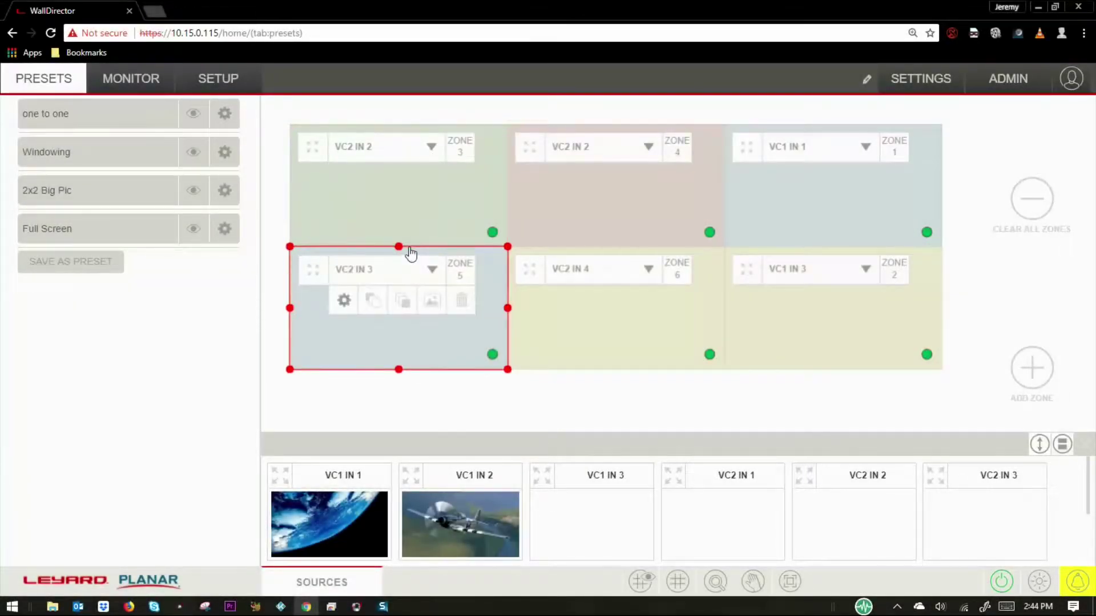
mouse_move(409, 250)
mouse_down()
mouse_move(430, 186)
mouse_move(406, 247)
mouse_up()
click(428, 229)
drag(507, 247, 697, 354)
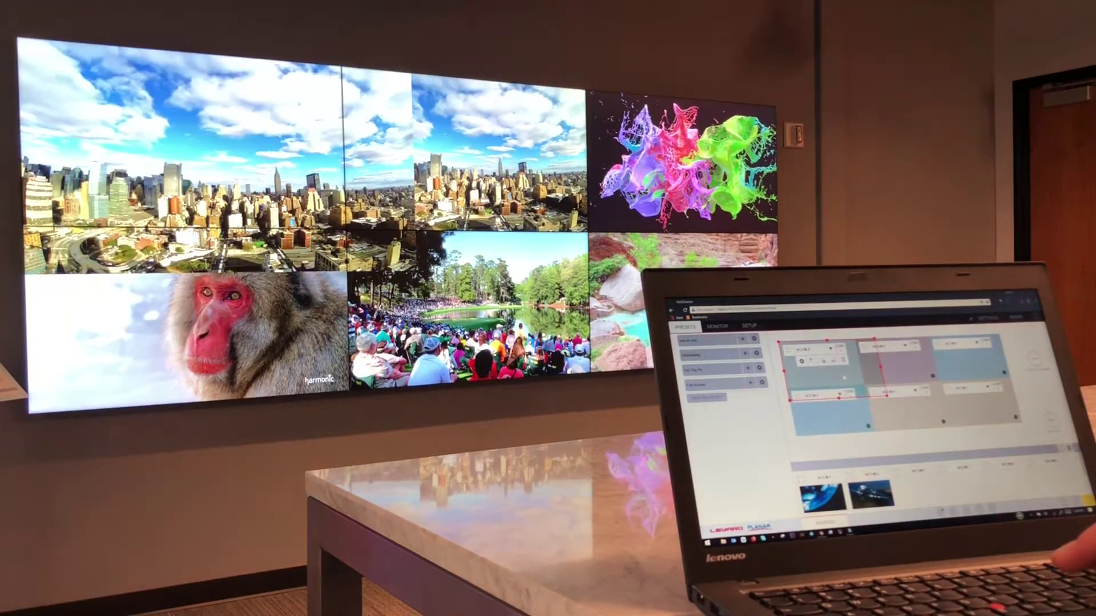
drag(834, 371, 884, 384)
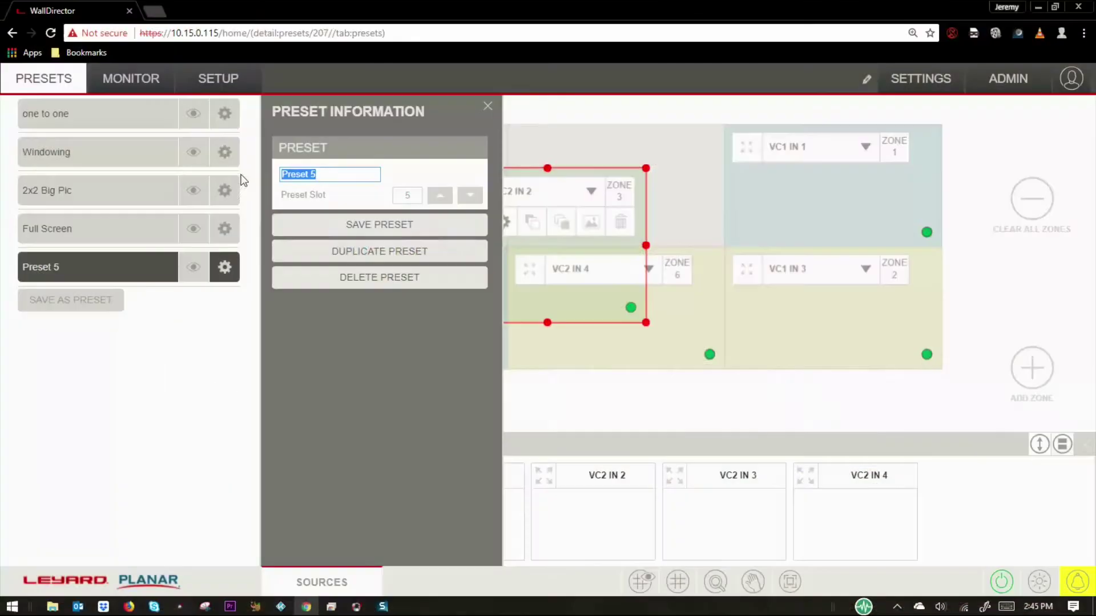
Rename Preset 5 to 'Demo', save it, then recall the Full Screen preset
text(Demo)
click(382, 224)
click(675, 197)
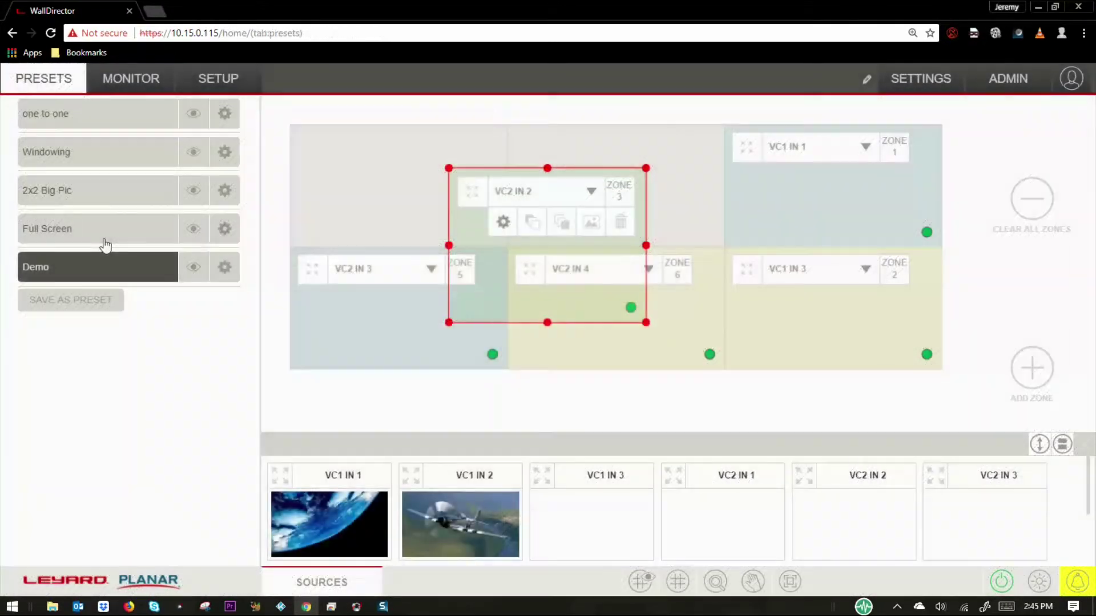
click(98, 238)
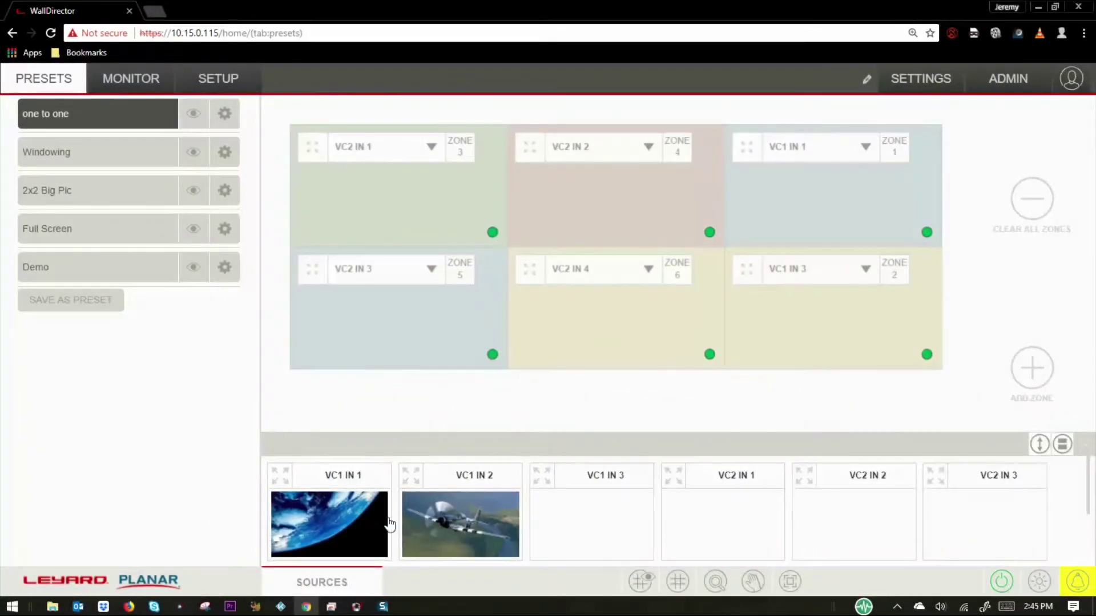
Drop VC1 IN 1 into zone 5's area and toggle the Sources panel between column and bottom strip
drag(383, 408, 388, 341)
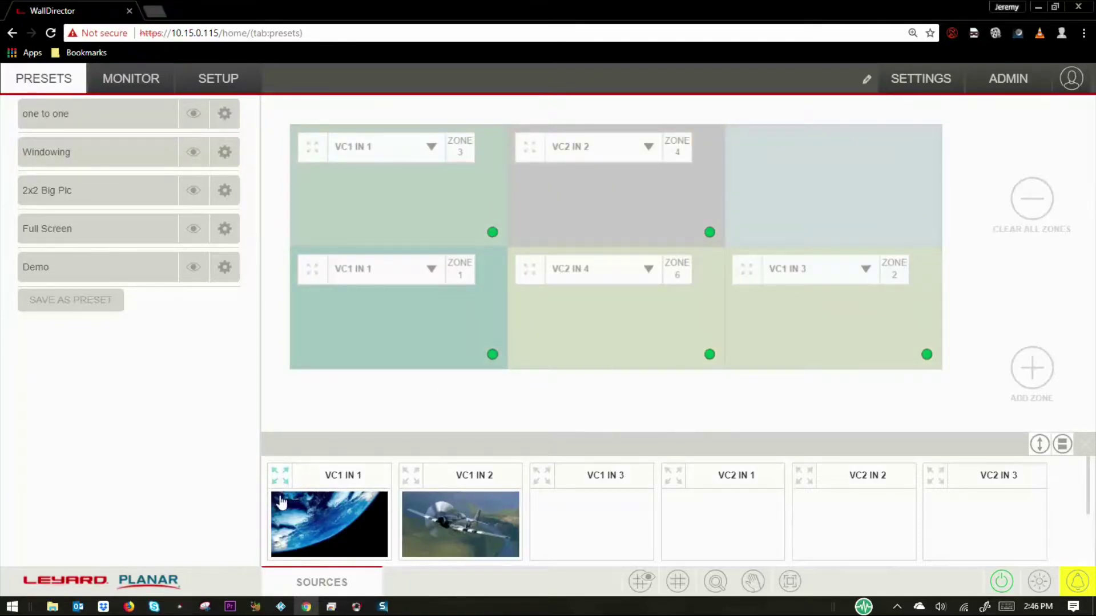
click(1039, 444)
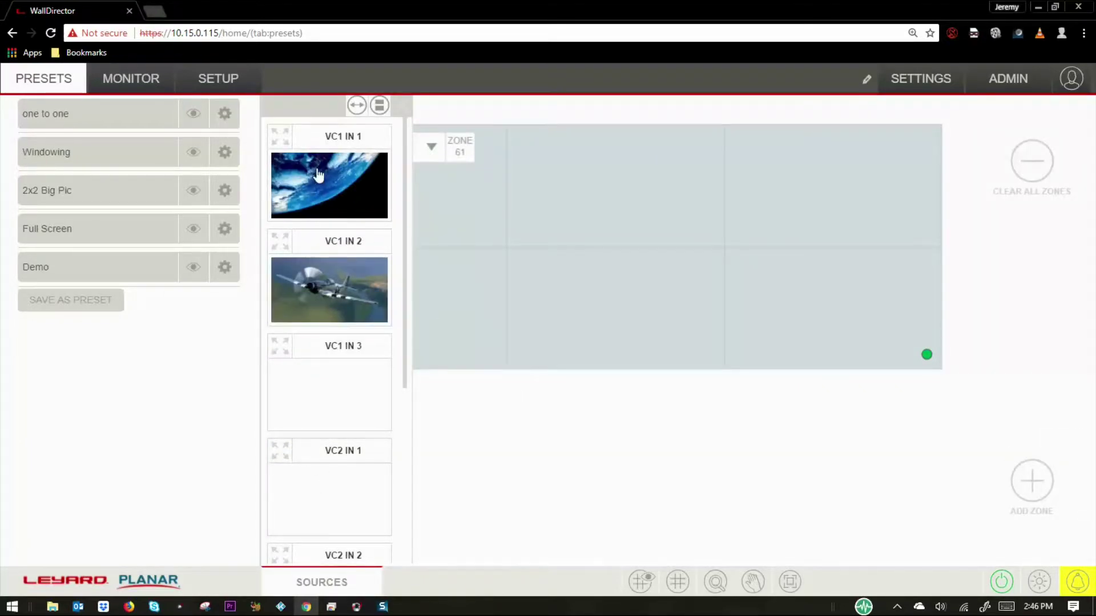
click(357, 105)
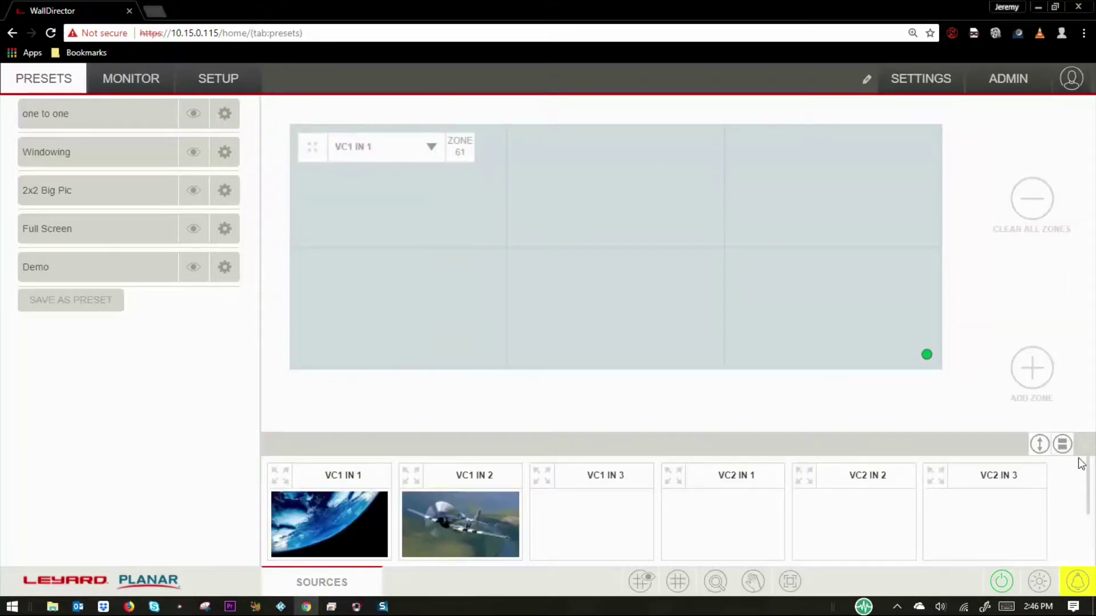
Show sources as a name list, feed the zone VC1 IN 3, then clear all zones
click(1063, 445)
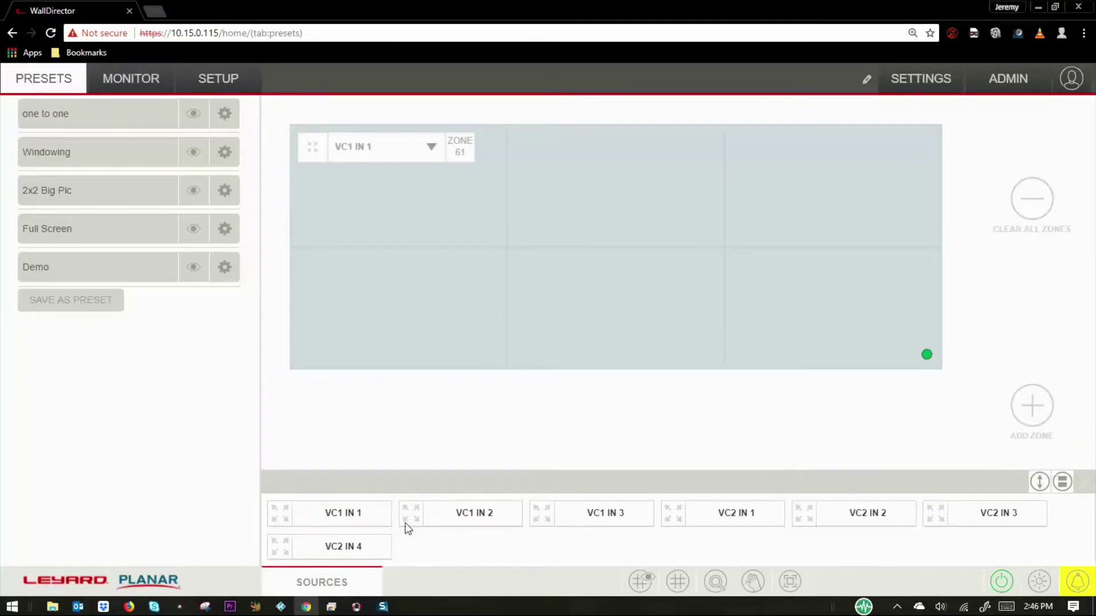
click(543, 515)
click(1026, 218)
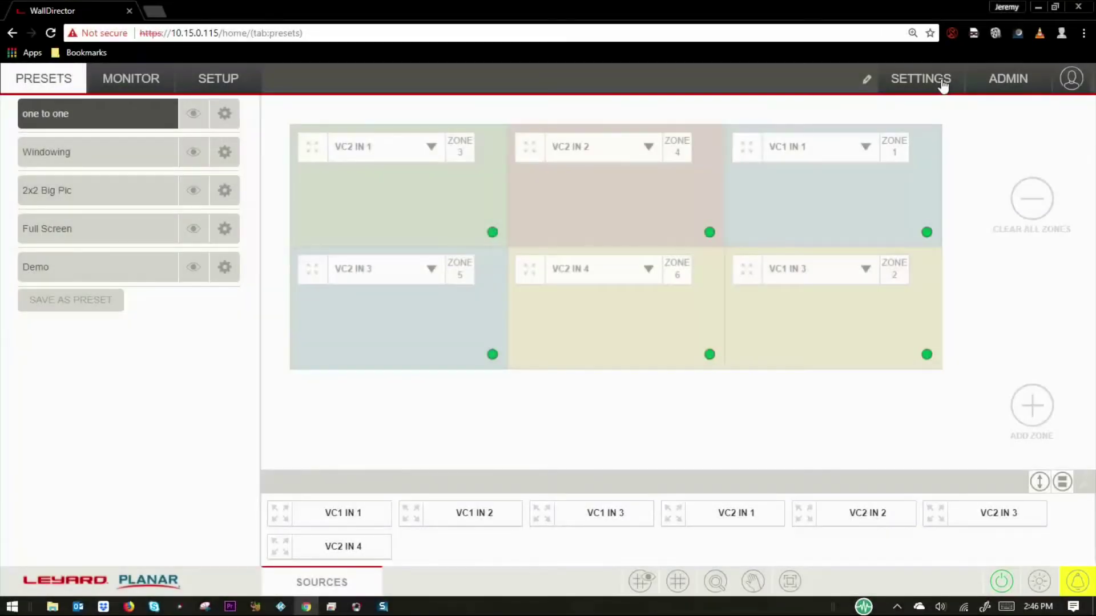
click(943, 84)
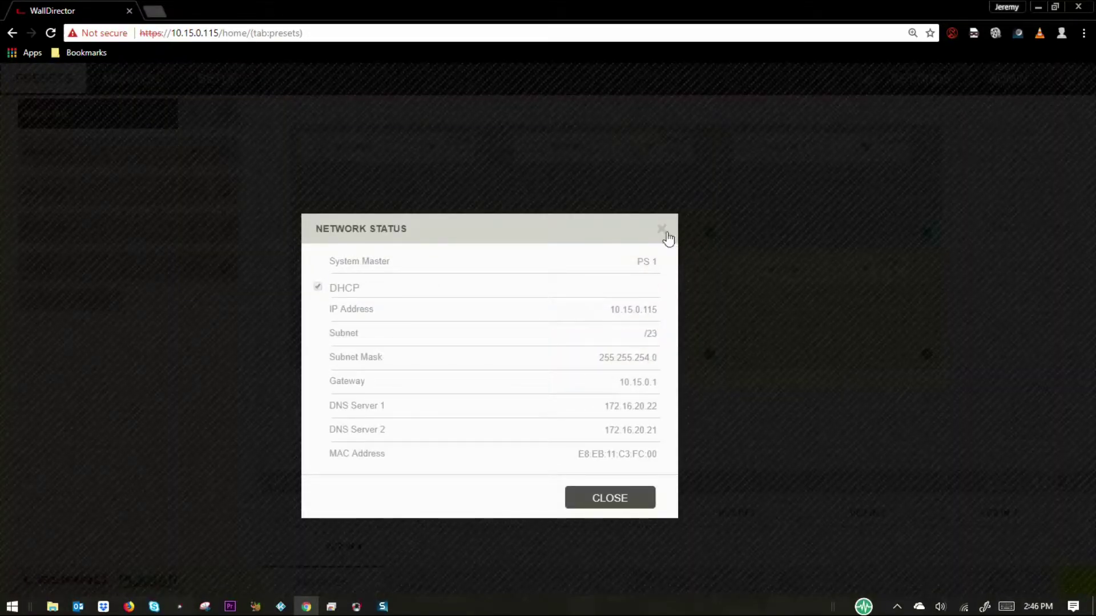
click(664, 233)
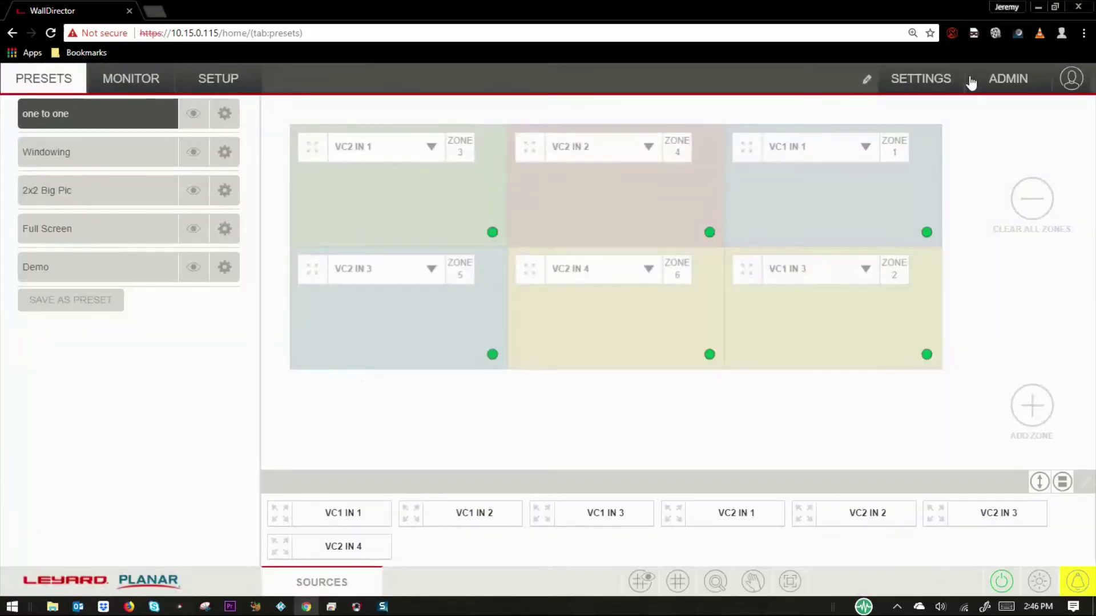
click(948, 86)
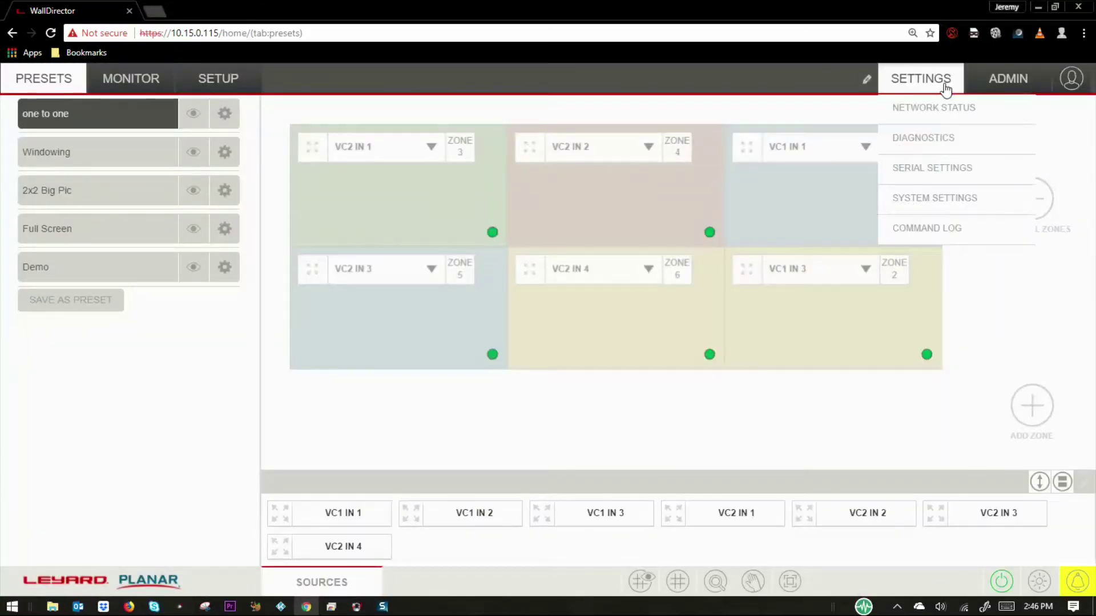
click(944, 140)
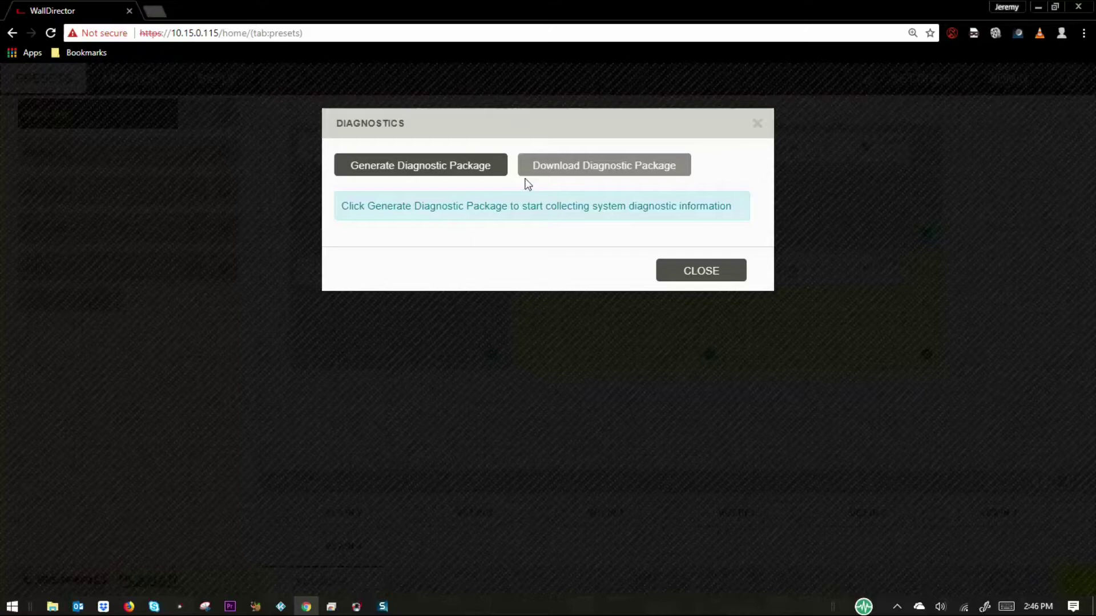
click(757, 123)
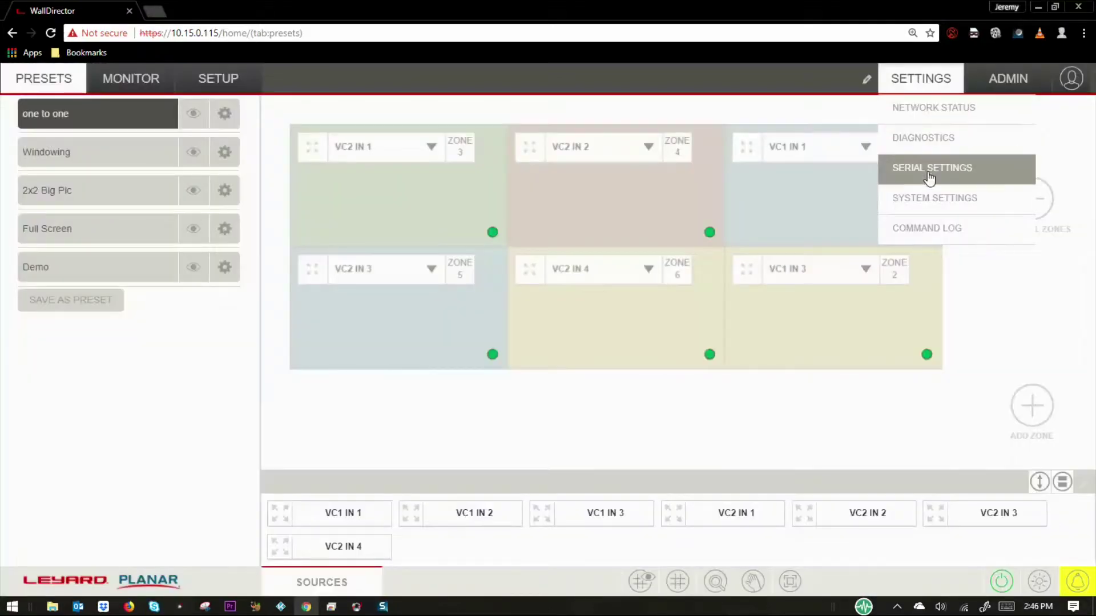
click(932, 228)
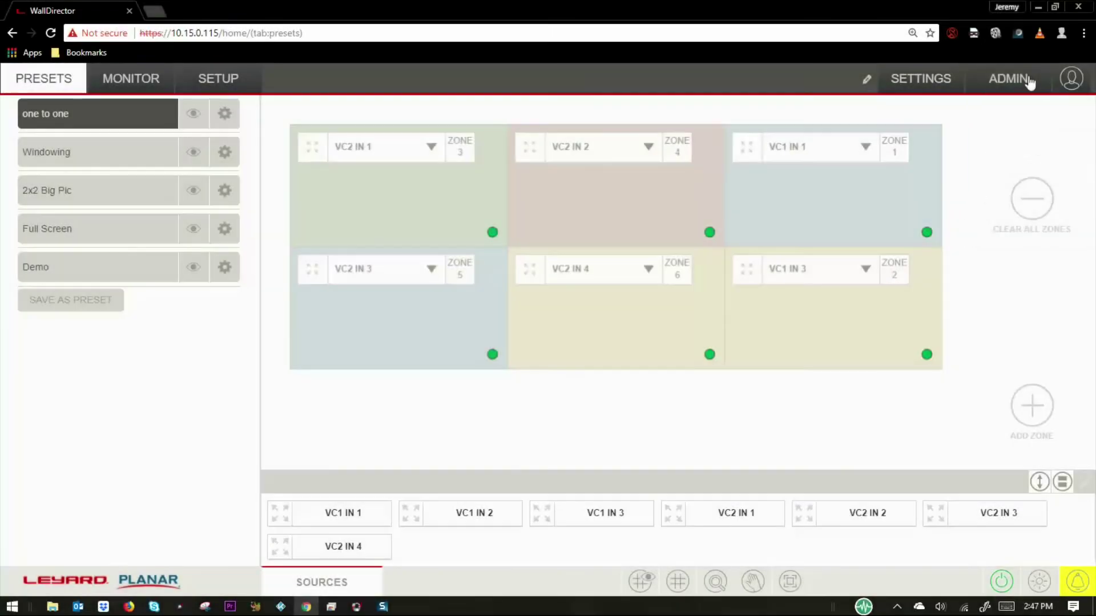
click(1029, 82)
click(1022, 110)
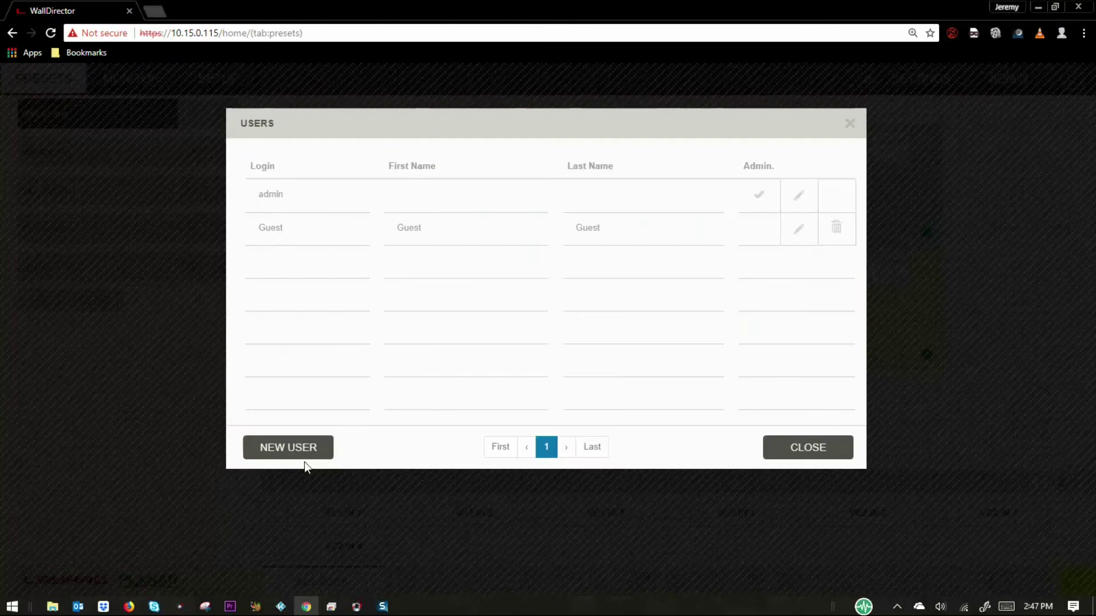
click(311, 450)
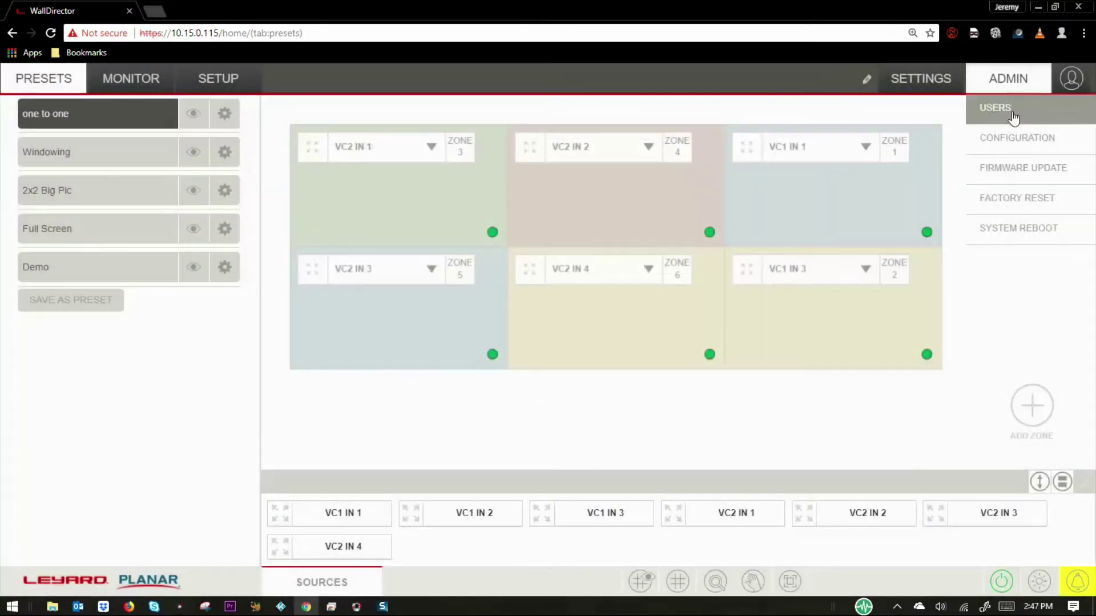
click(1014, 137)
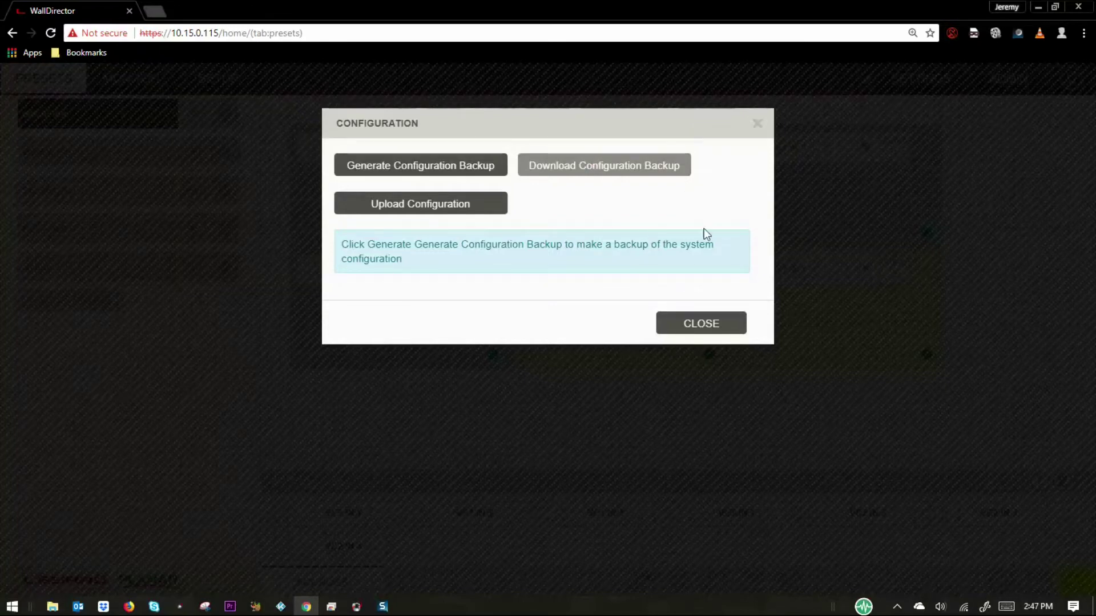
click(757, 124)
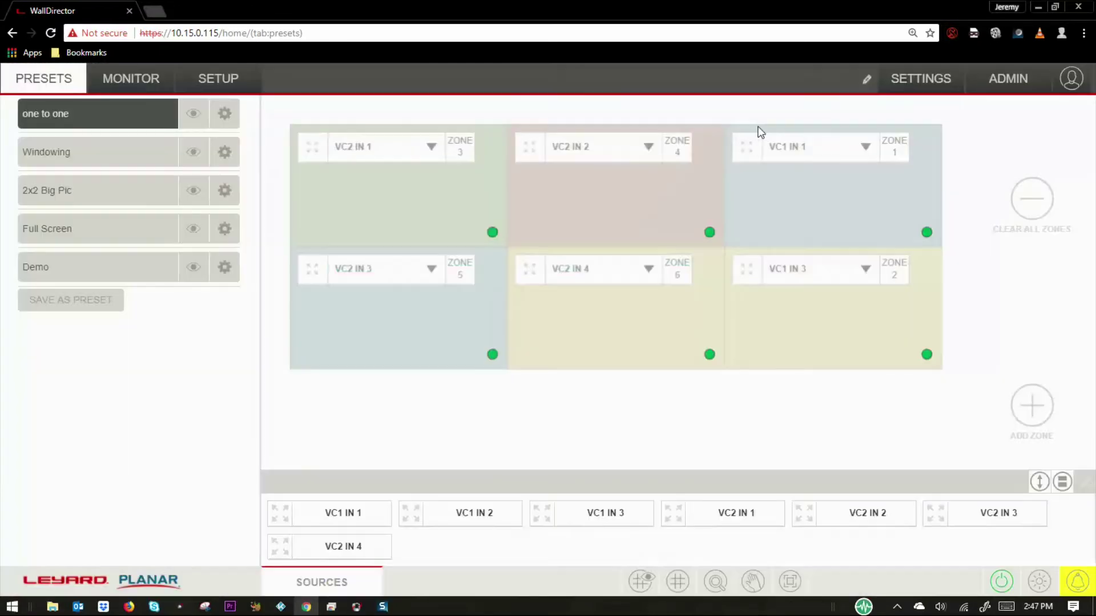
click(1006, 85)
Zoom the wall layout out to 60% and back in to 100%
click(713, 583)
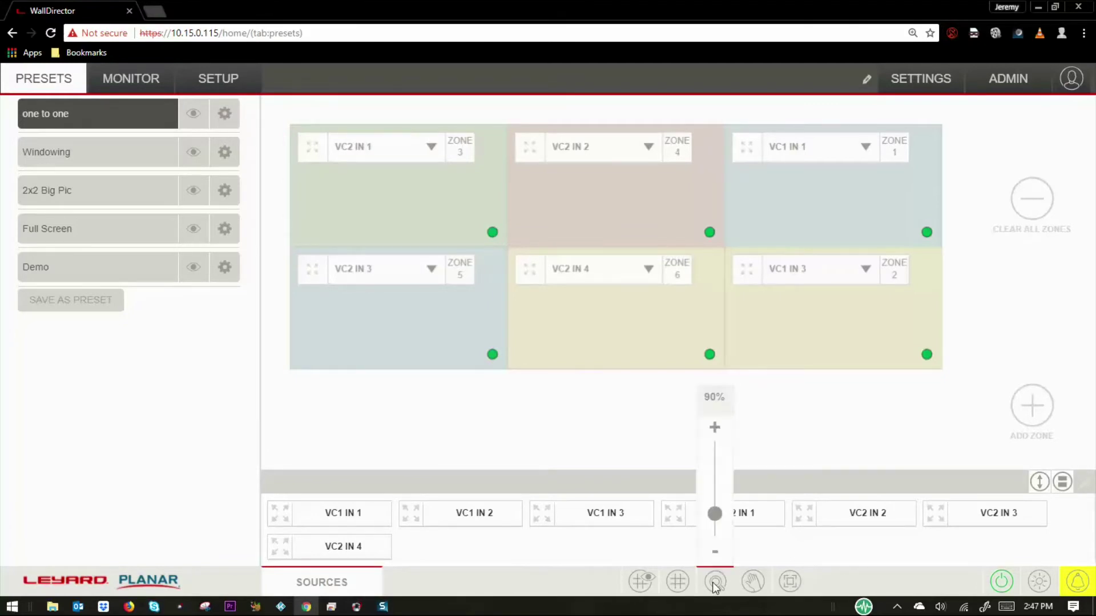
click(717, 551)
click(717, 552)
click(716, 551)
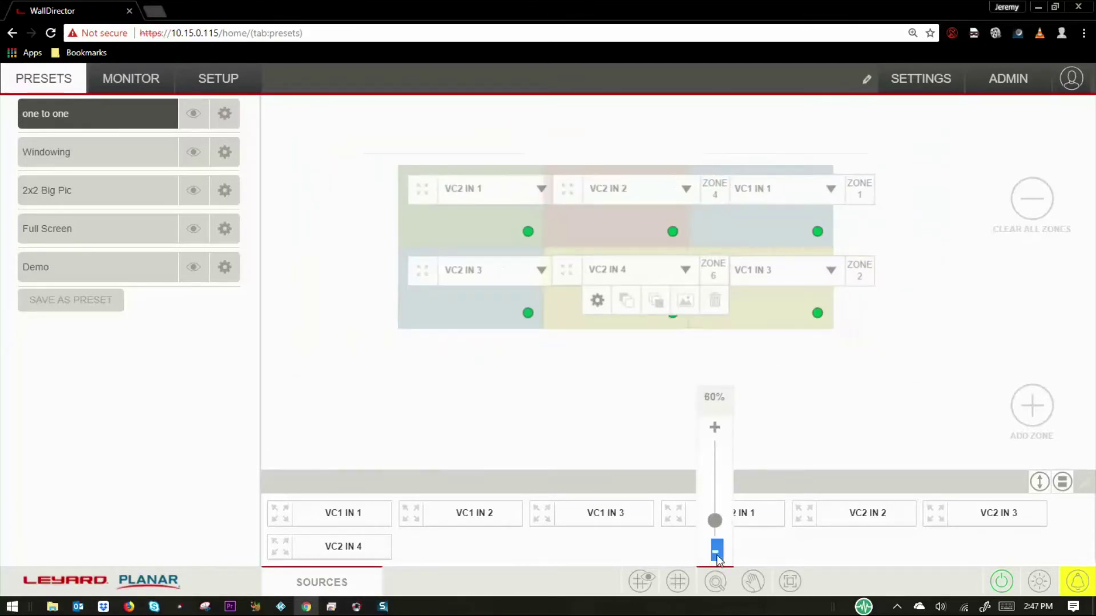
click(715, 427)
click(716, 427)
click(716, 428)
click(716, 428)
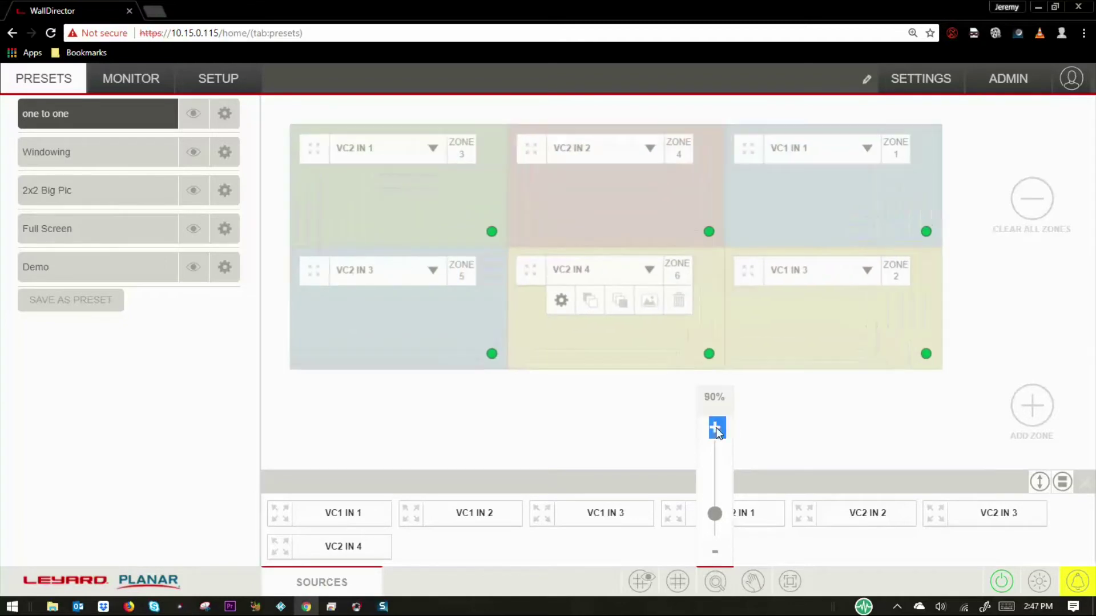
Pan the wall layout with the hand tool, then fit it to the canvas
click(753, 581)
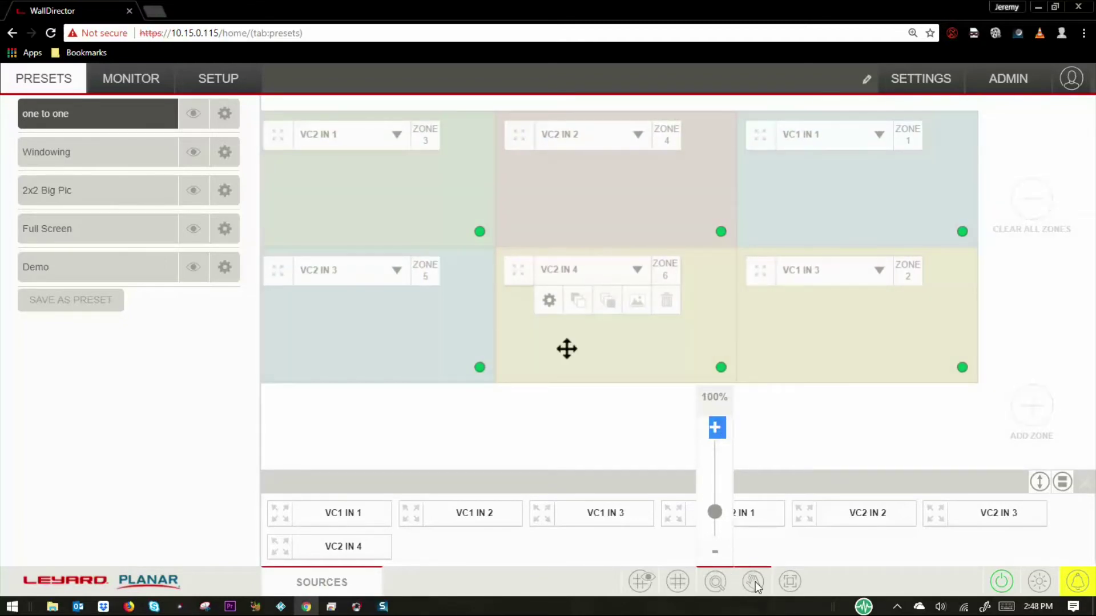
drag(506, 413, 519, 438)
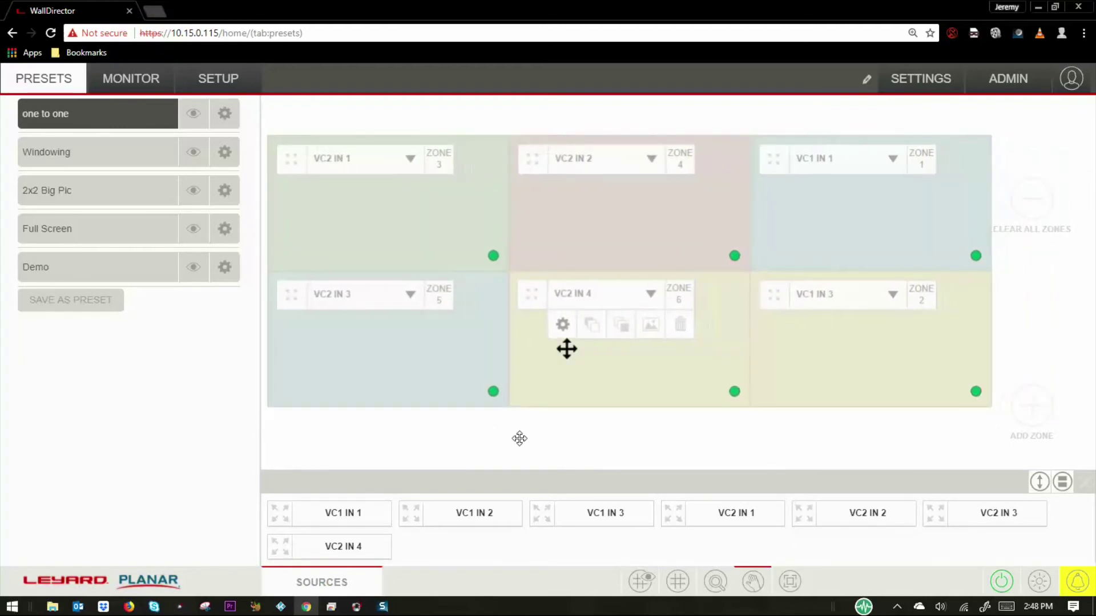
click(792, 587)
Check the wall power-off option and the brightness control
click(1001, 581)
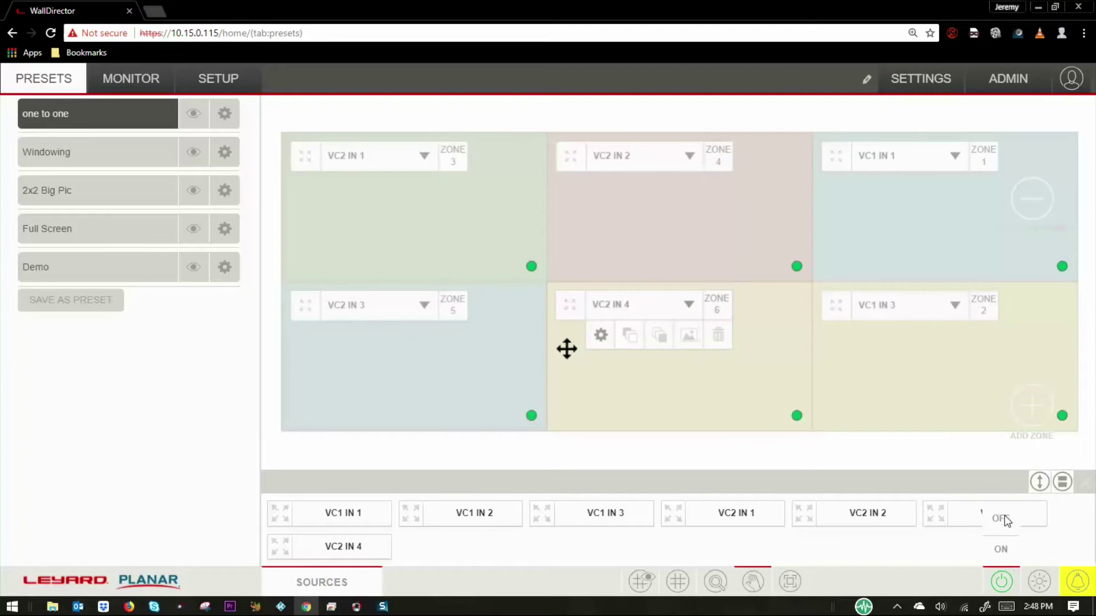
click(1000, 516)
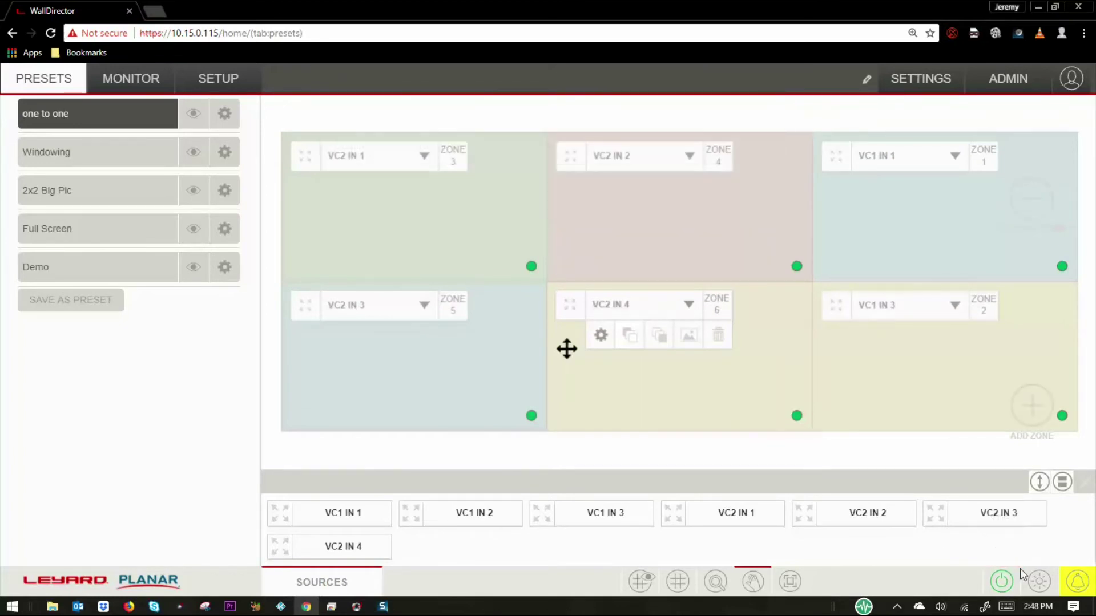
click(1040, 581)
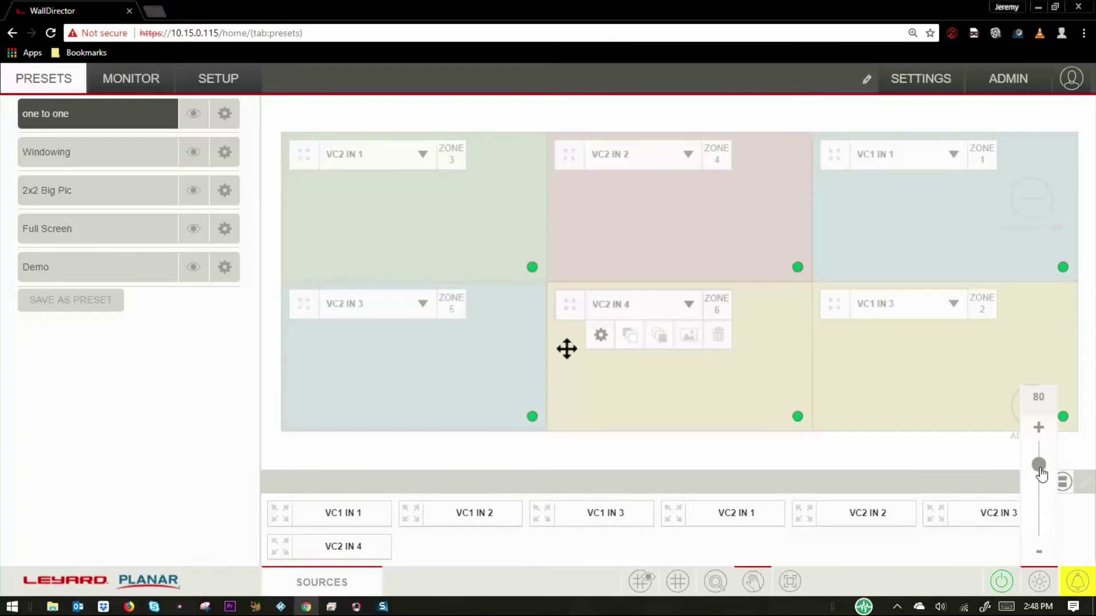
Clear all system alerts and confirm the clearing
click(1078, 582)
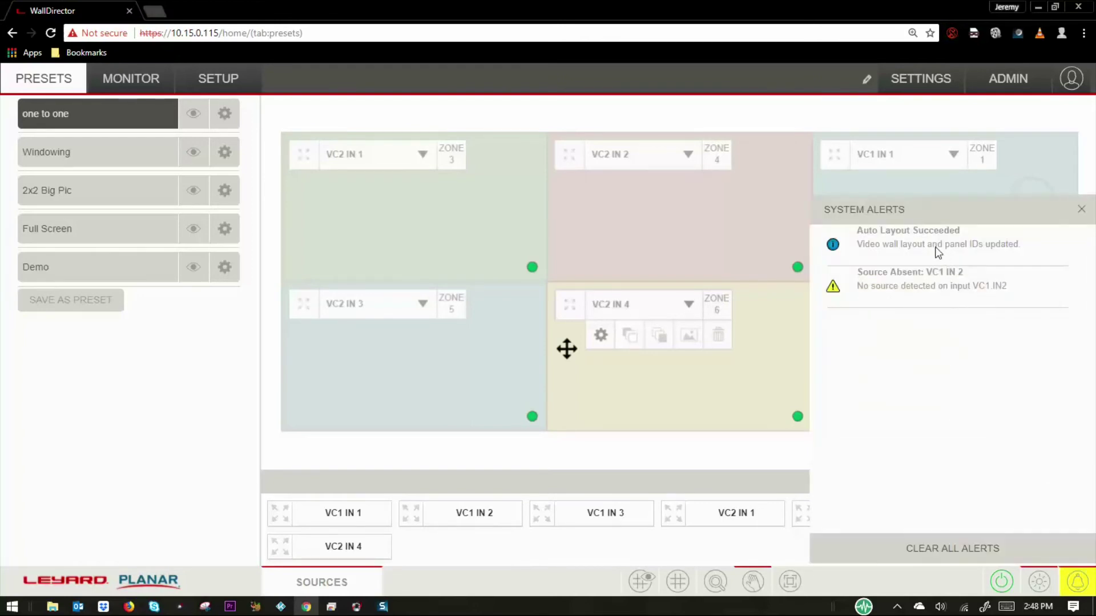
click(947, 536)
click(695, 190)
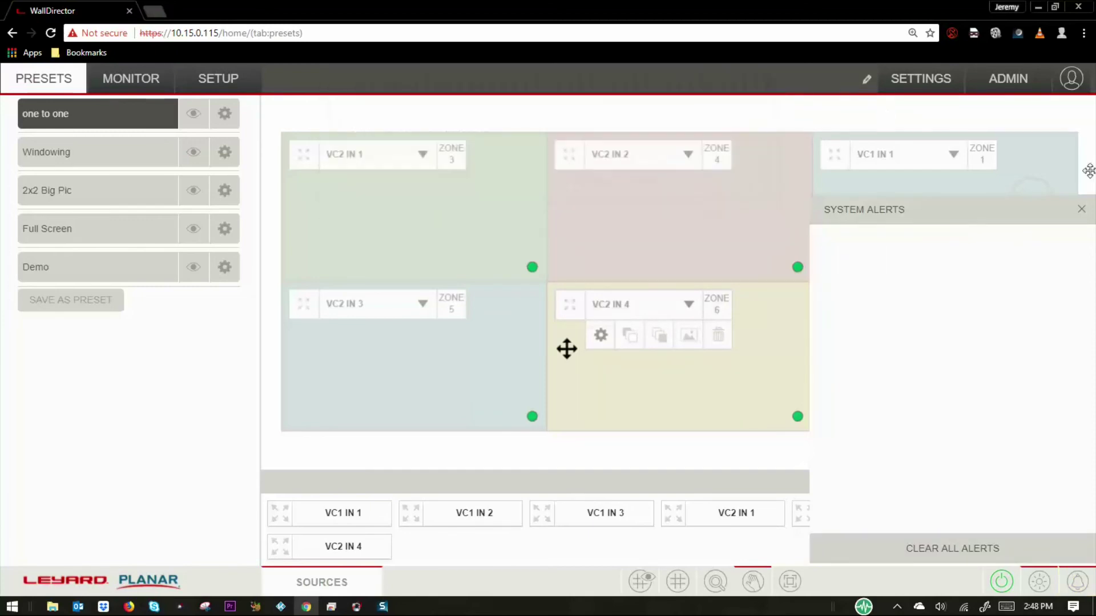